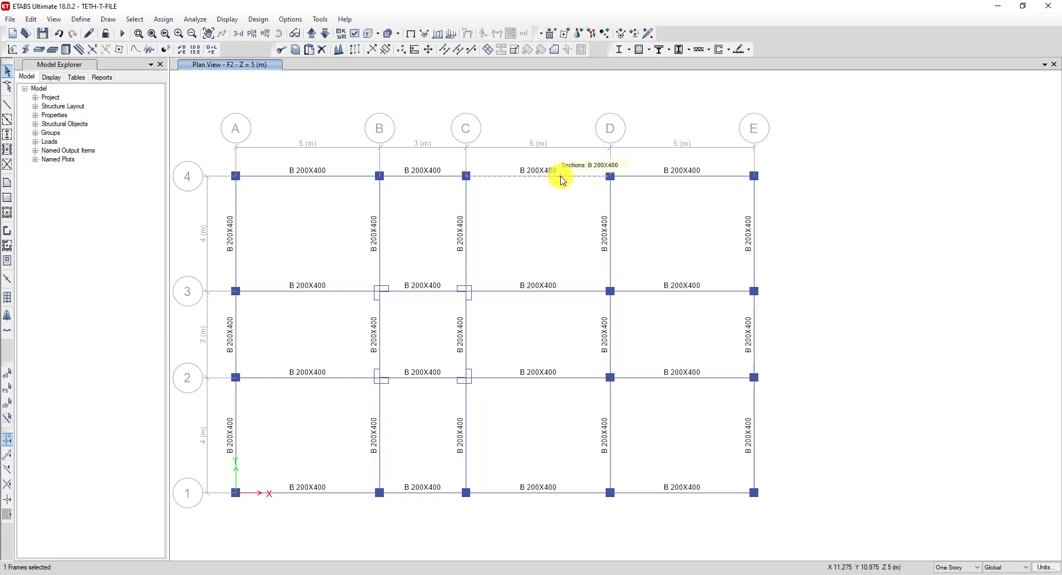
Divide the selected beam on grid line 4 between grids C and D into 3 frame objects
click(447, 53)
text(3)
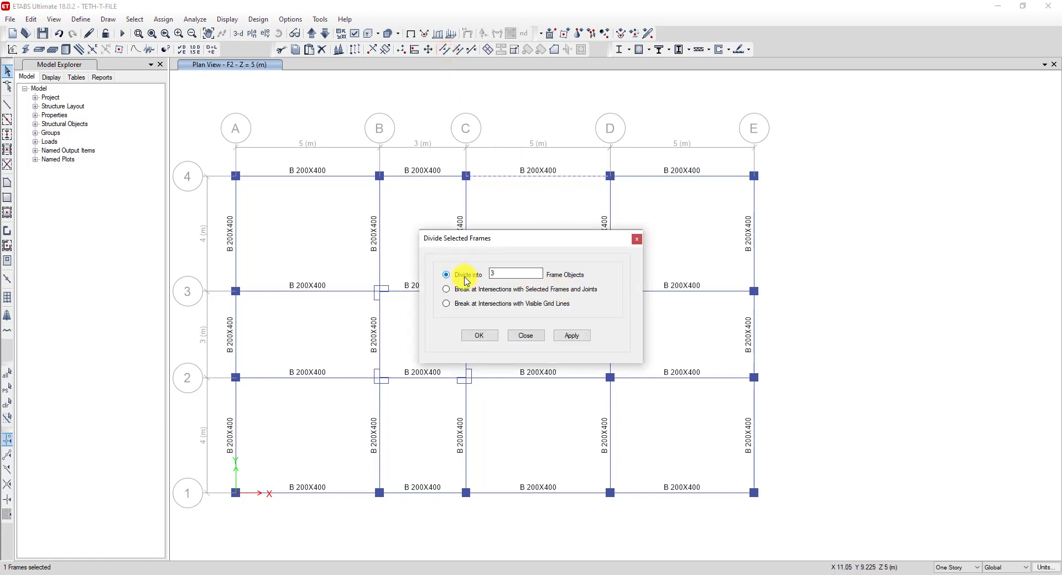
double_click(497, 277)
click(572, 339)
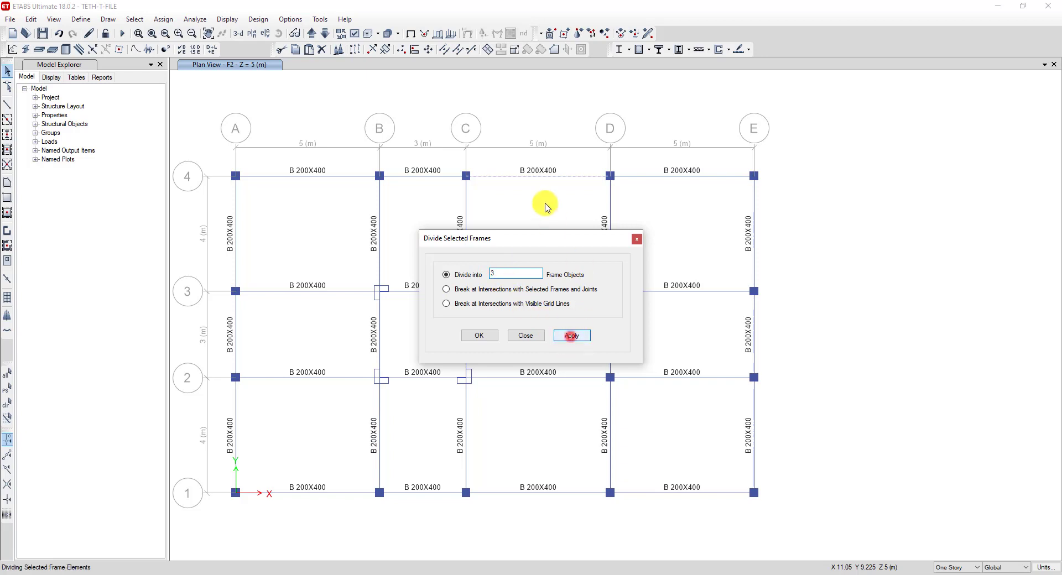
drag(545, 249, 538, 273)
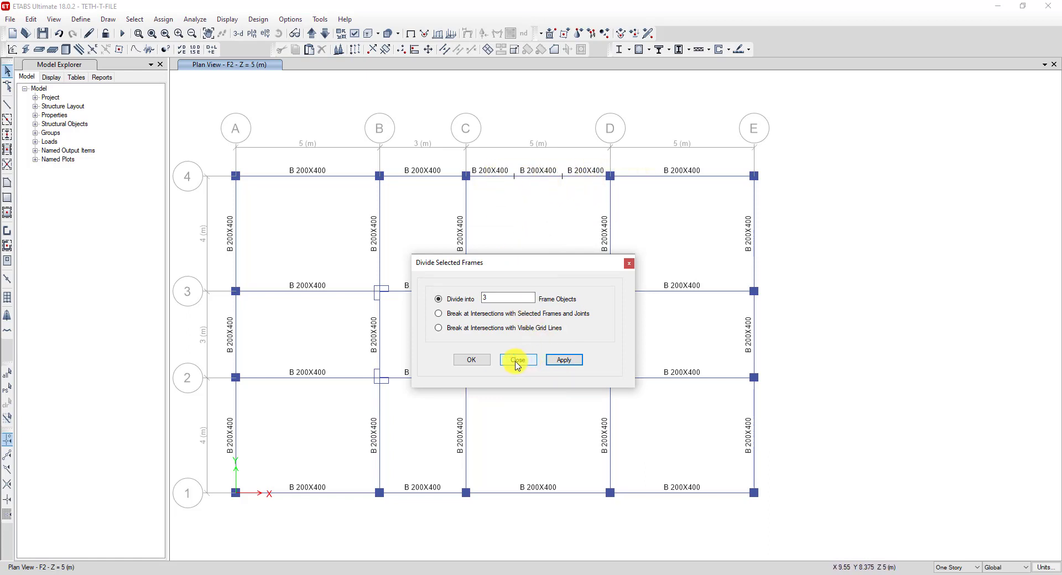
click(479, 361)
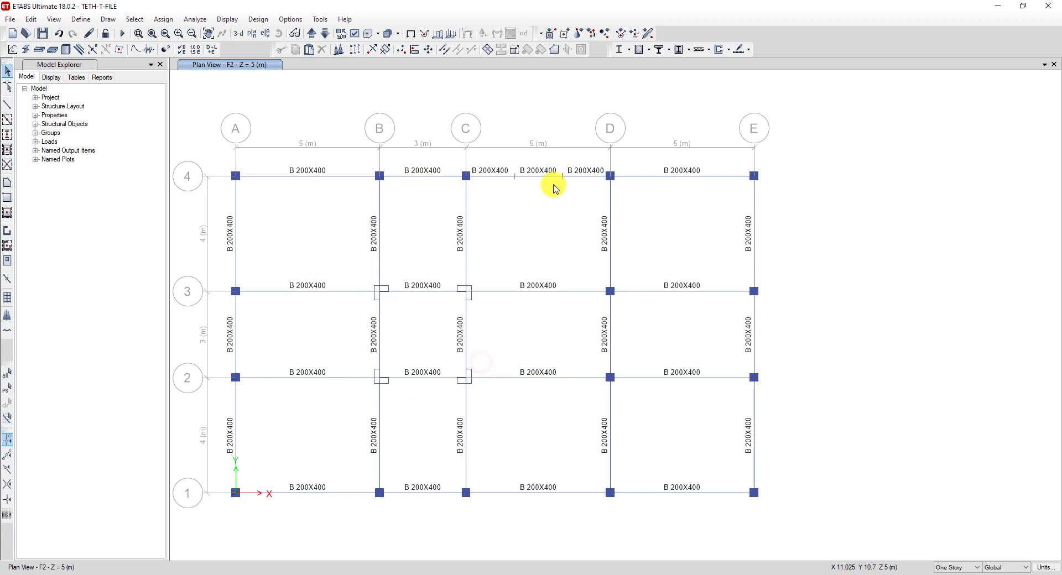
Join the three beam segments on grid line 4 between grids C and D into one frame
drag(581, 205, 492, 142)
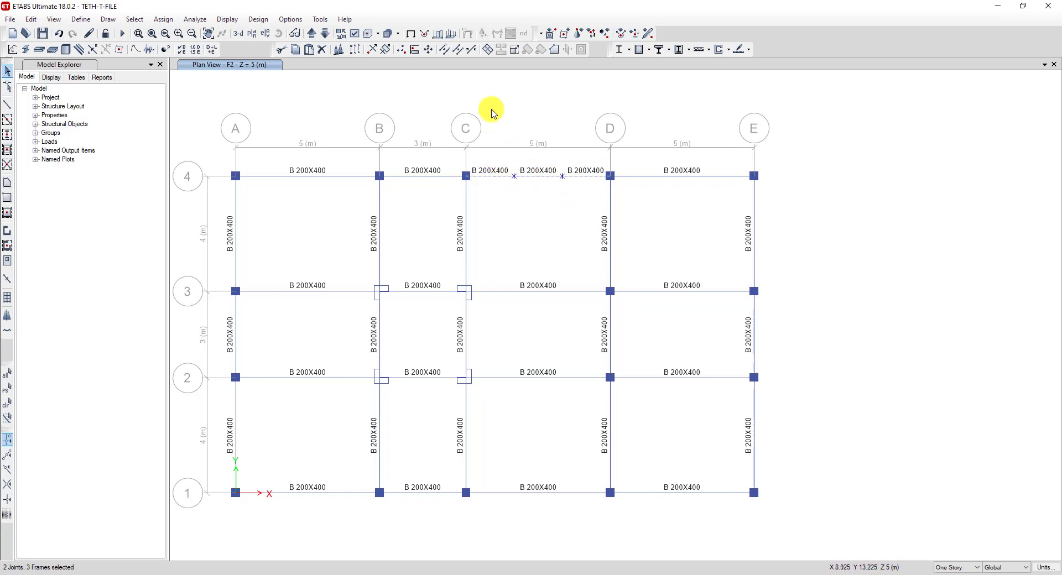
click(458, 51)
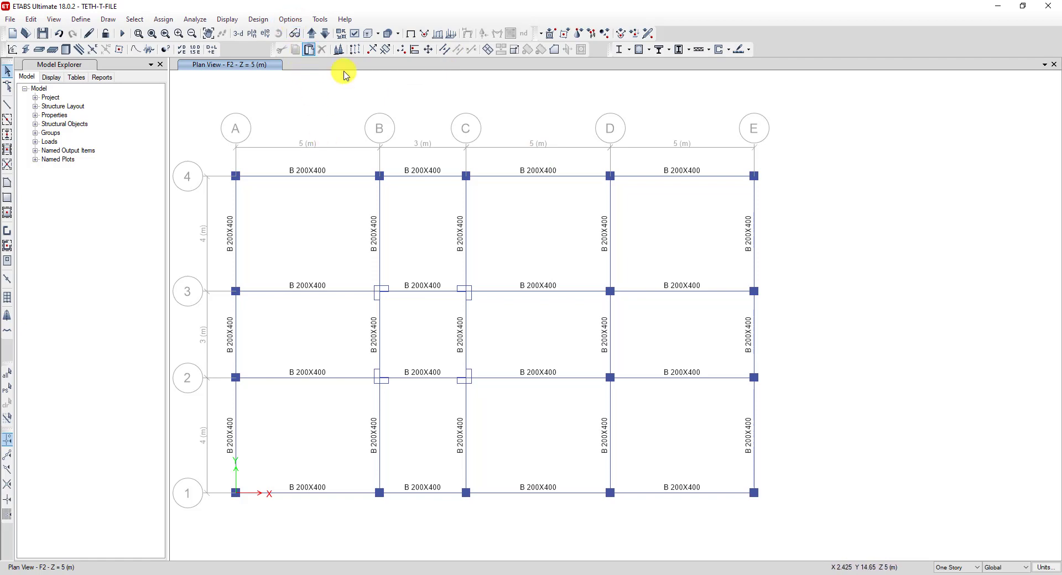
View the keyboard shortcut customization settings and close them without making changes
click(299, 21)
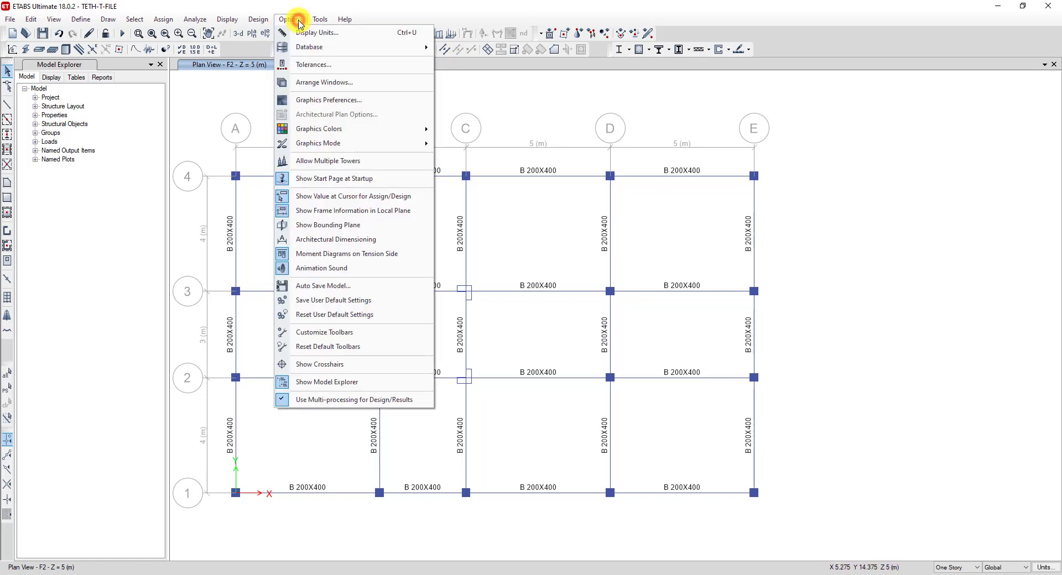
click(366, 338)
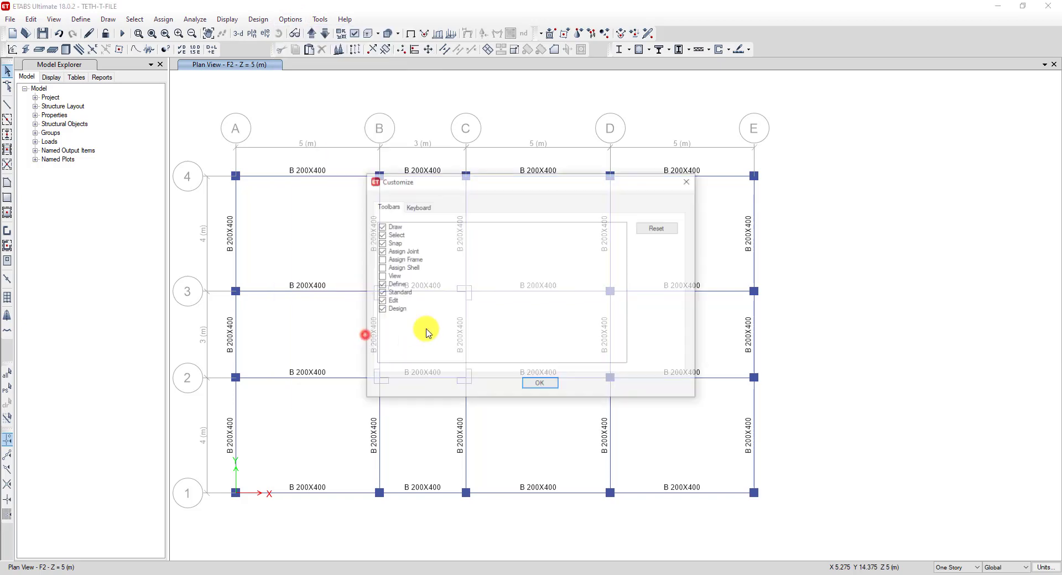
click(419, 213)
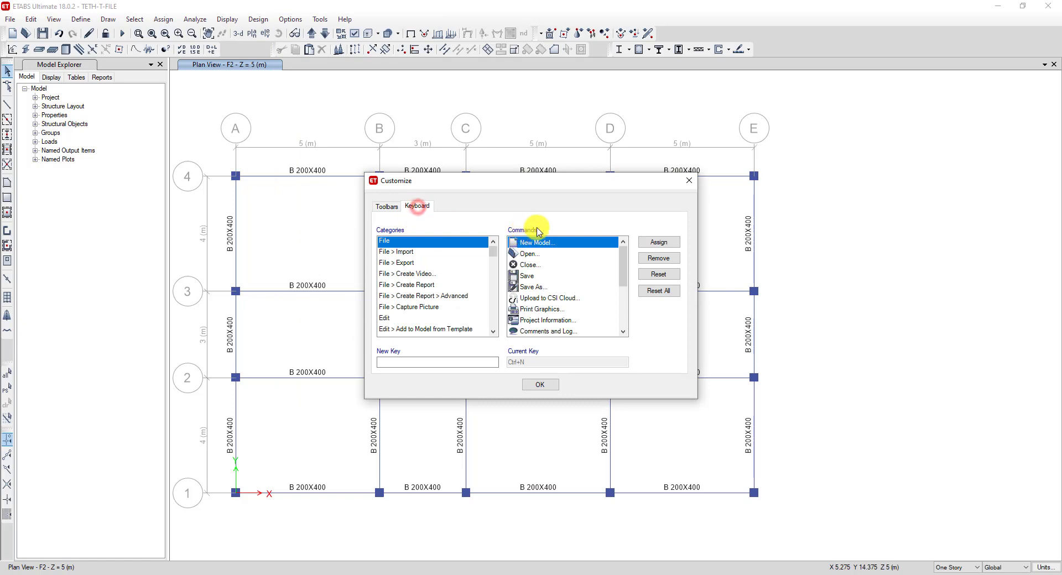
click(687, 184)
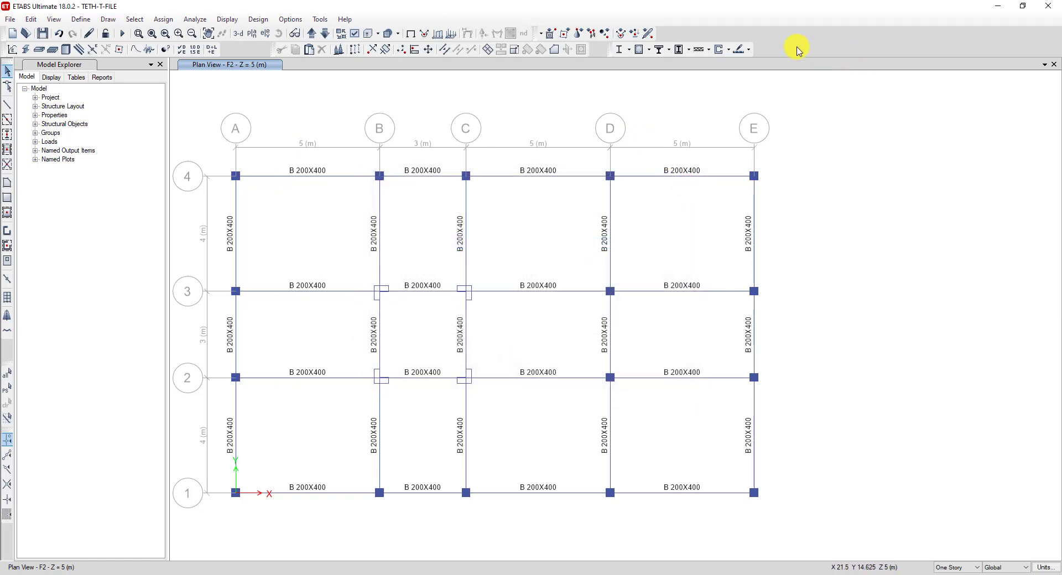
Open the keyboard shortcut customization and select the Divide Frames command in the Edit > Edit Frames category
right_click(829, 46)
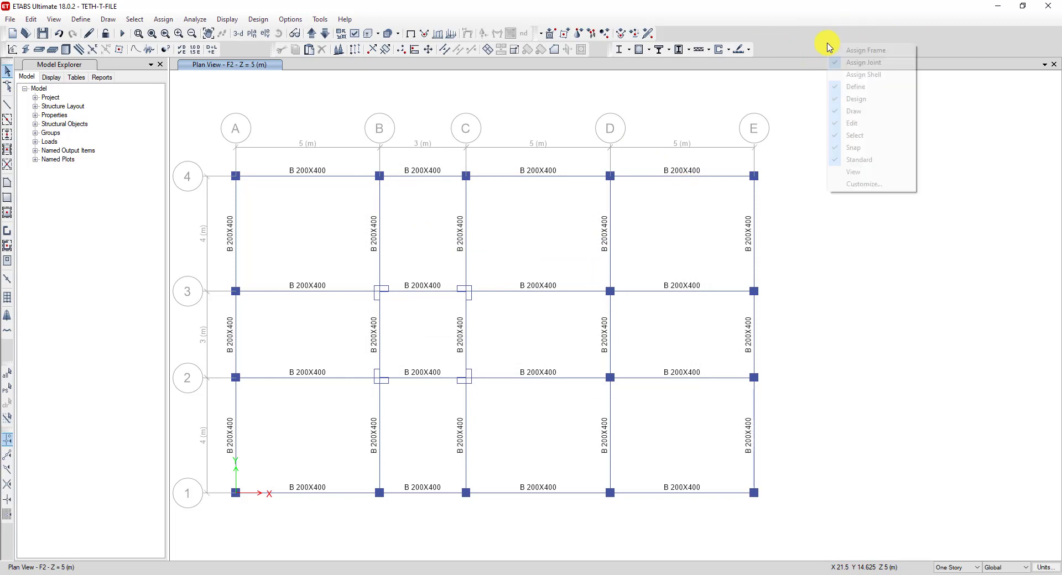
click(875, 186)
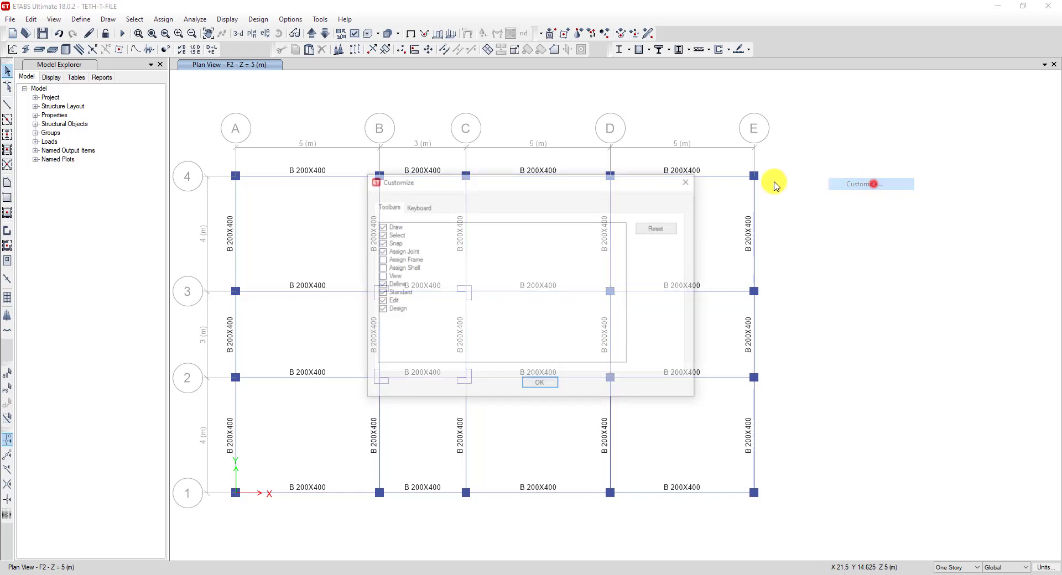
click(419, 211)
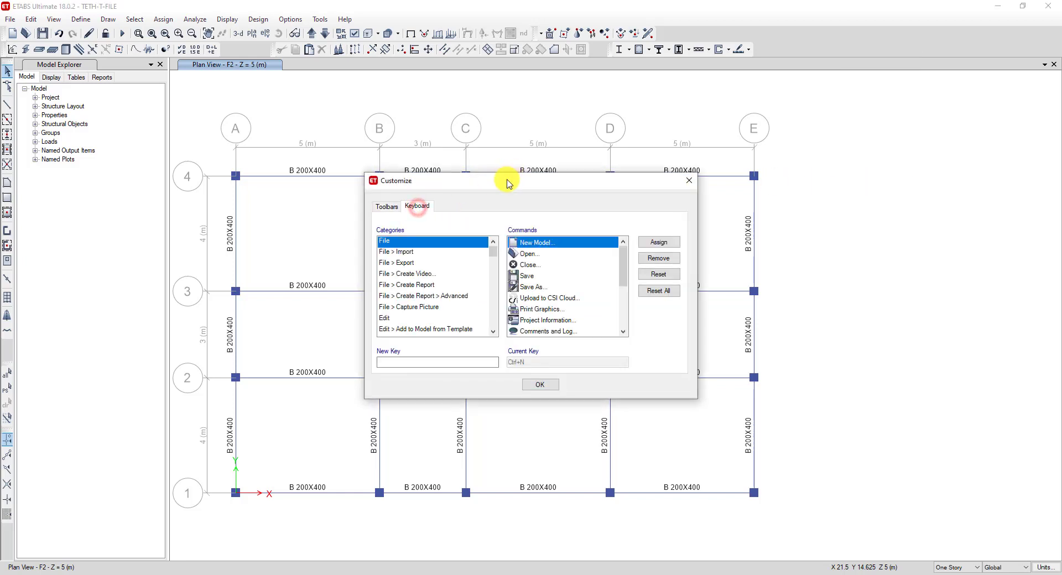
click(503, 181)
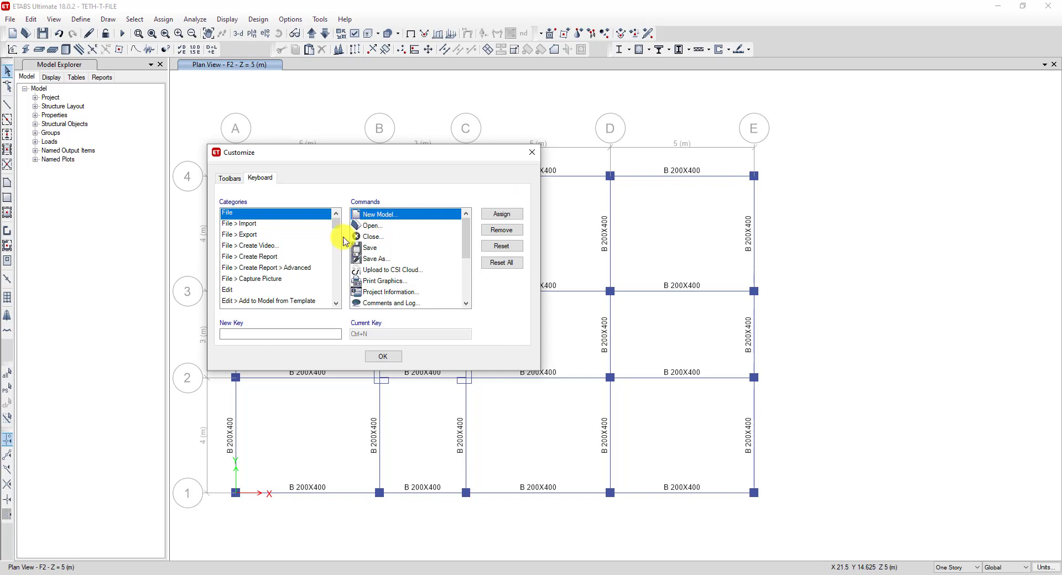
scroll(277, 280, down, 3)
scroll(260, 266, up, 1)
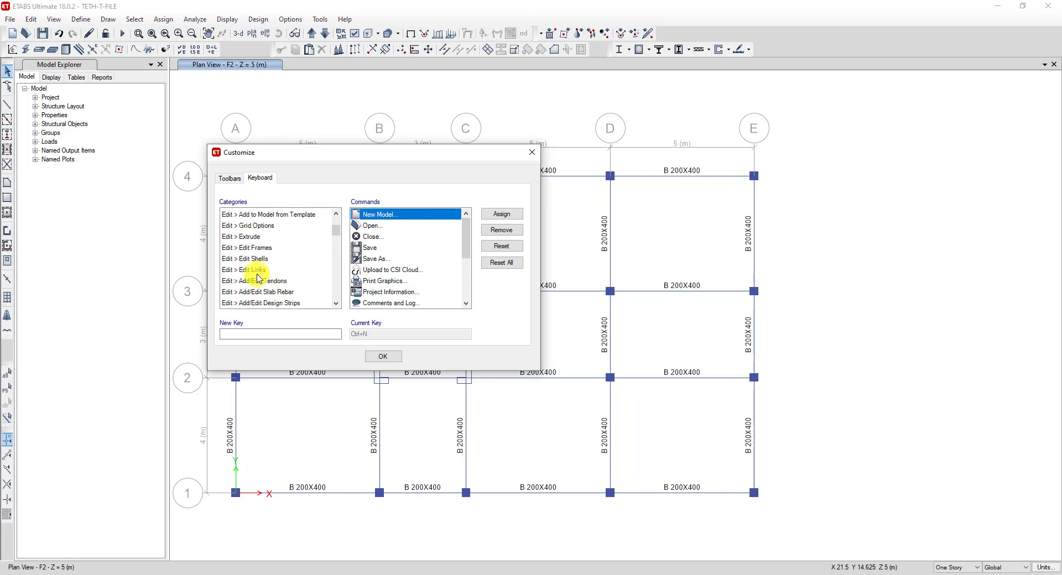
click(228, 224)
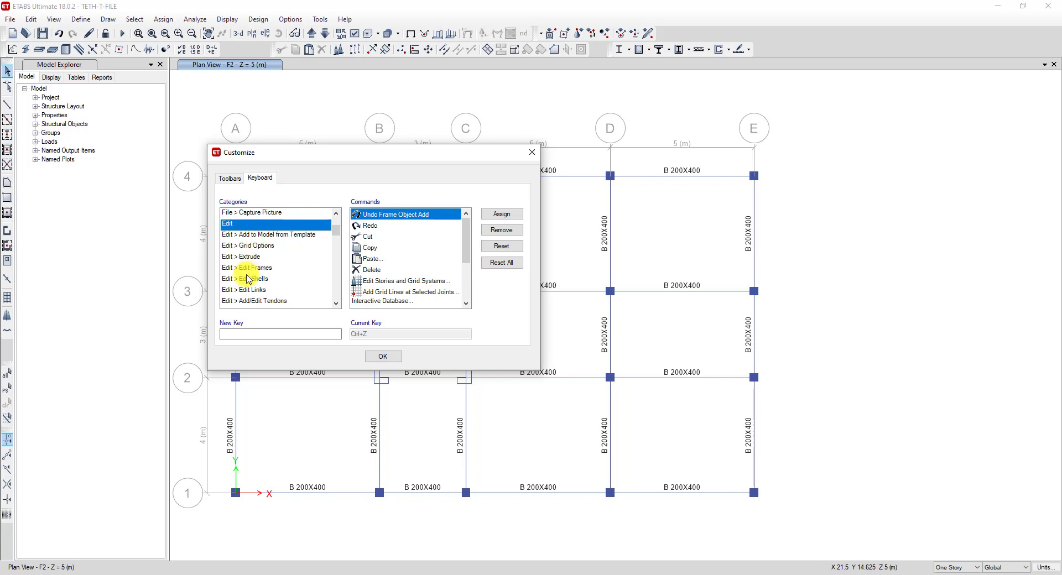
click(244, 269)
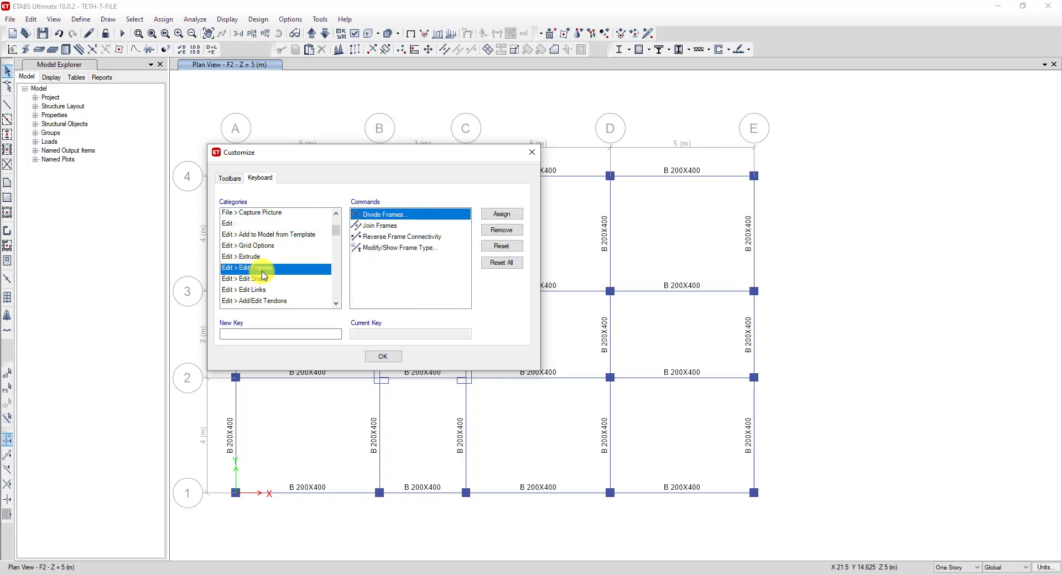
click(384, 227)
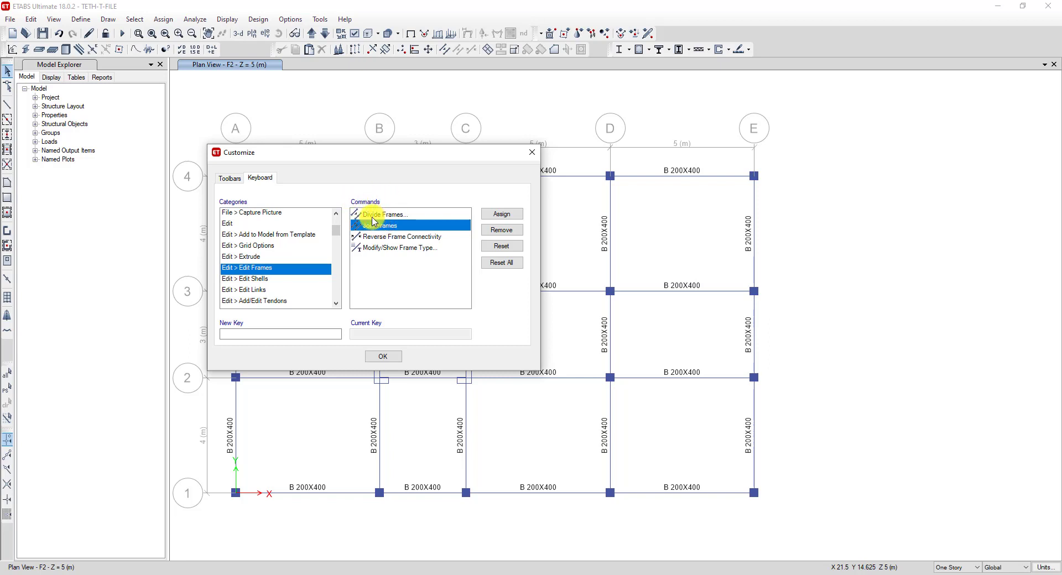
click(373, 217)
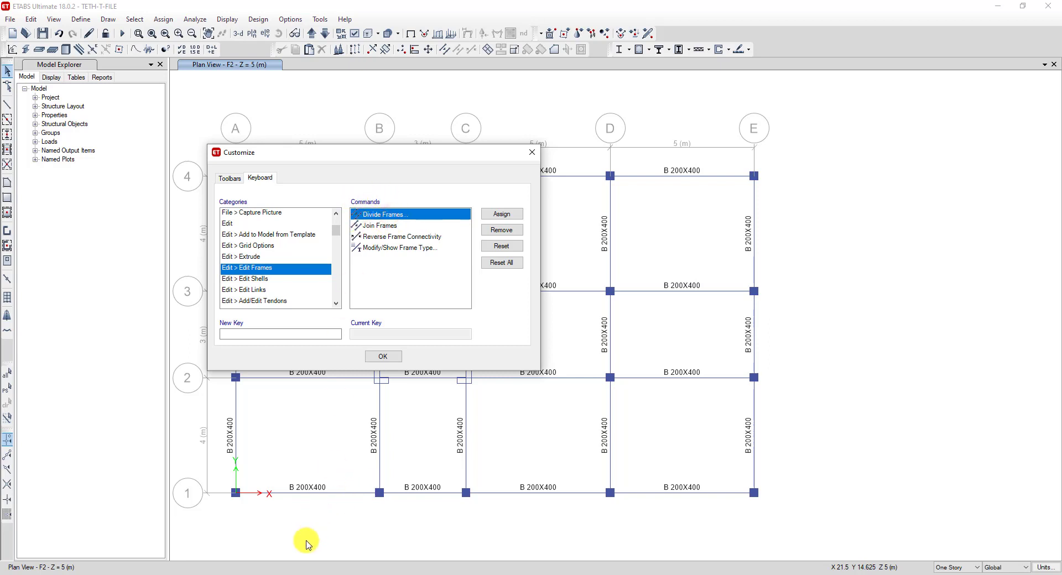
Switch to the Notepad list of planned shortcuts and review the key combination for each command
key(alt+Tab)
click(951, 99)
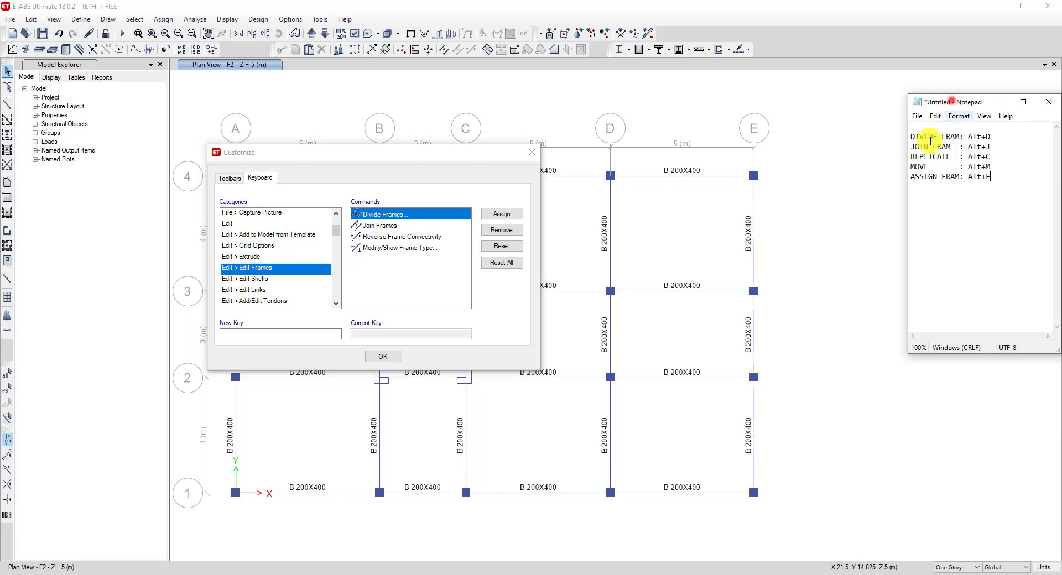
click(967, 201)
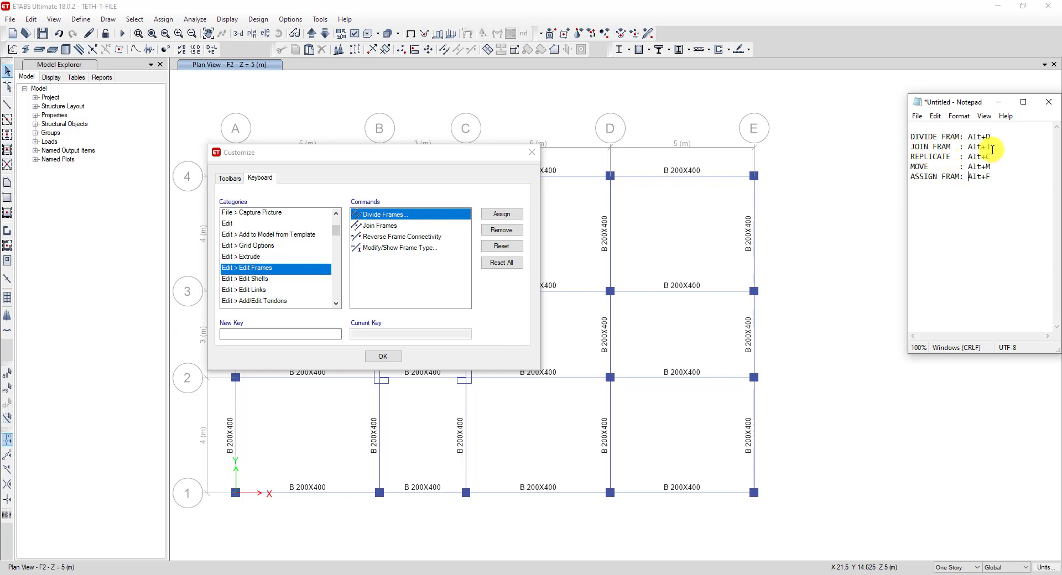
drag(992, 147, 968, 147)
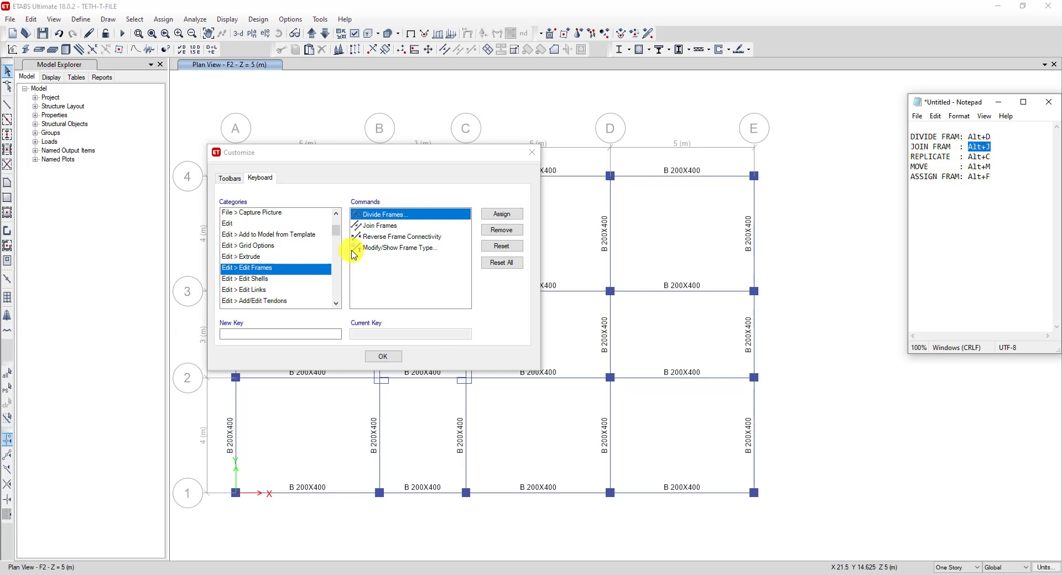
Assign Alt+D as the keyboard shortcut for the Divide Frames command
click(380, 219)
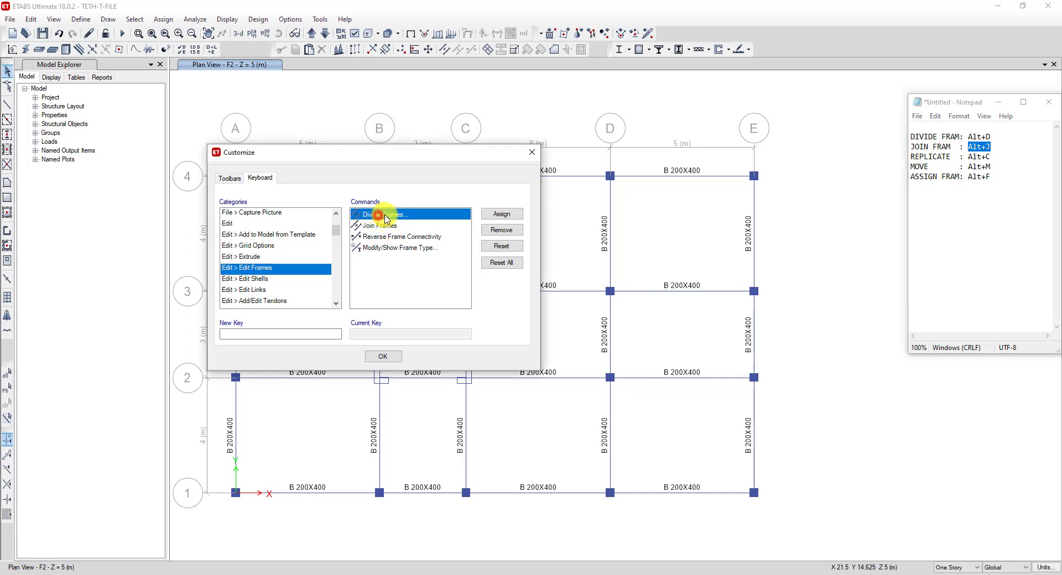
click(248, 332)
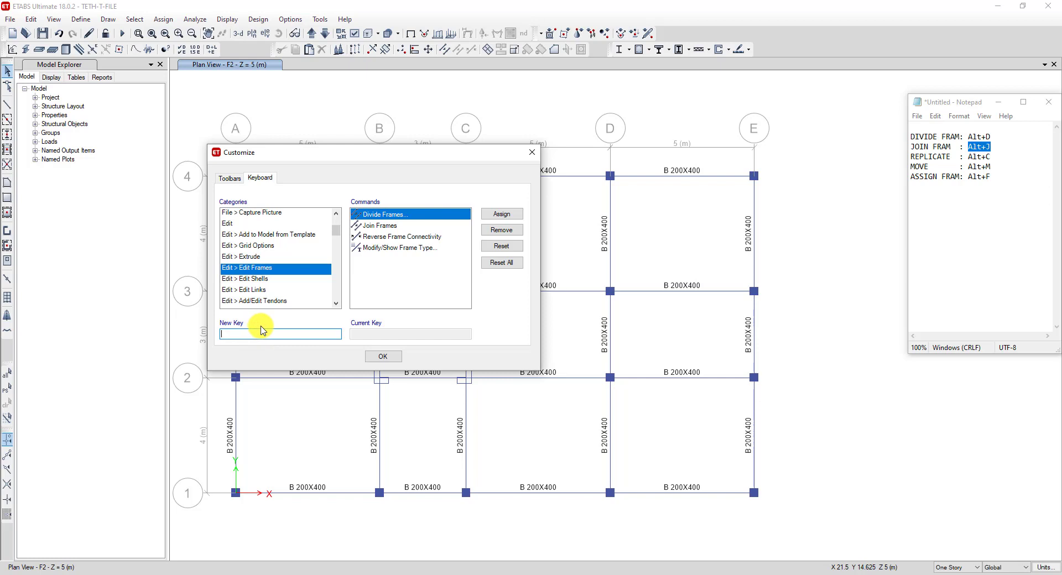
key(alt+d)
click(513, 215)
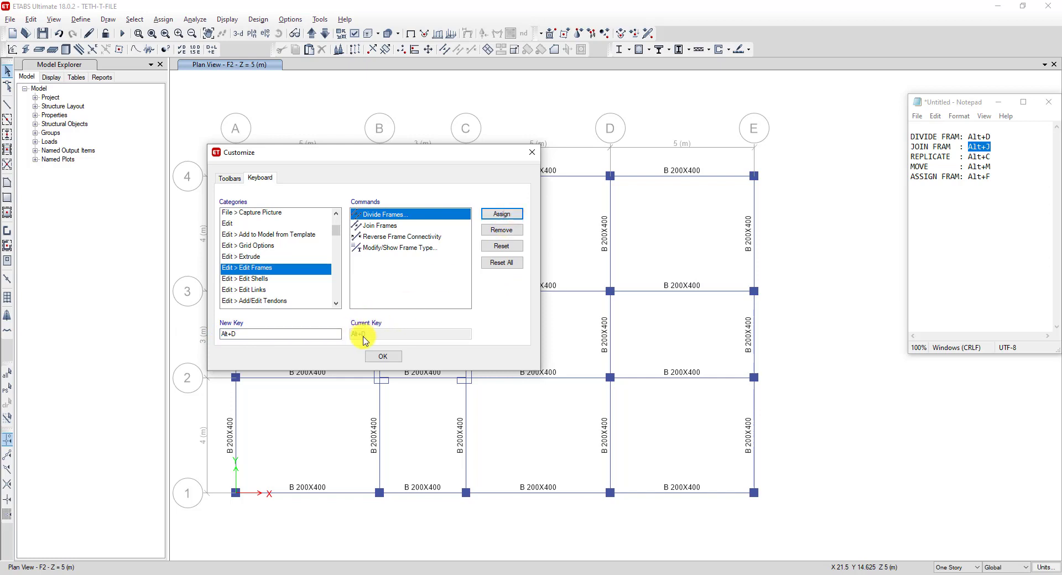
Assign Alt+J as the keyboard shortcut for the Join Frames command
click(381, 226)
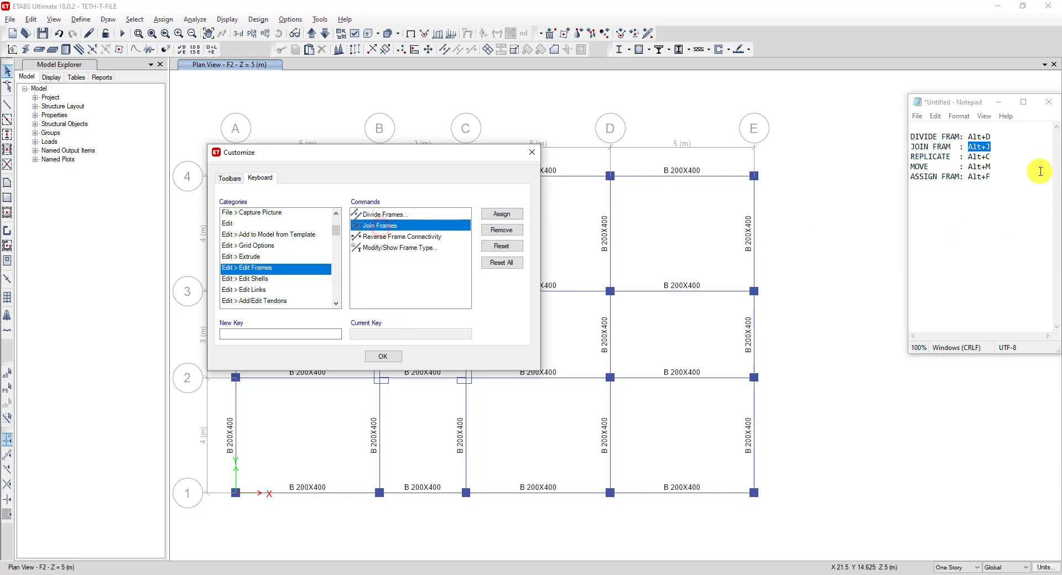
click(994, 192)
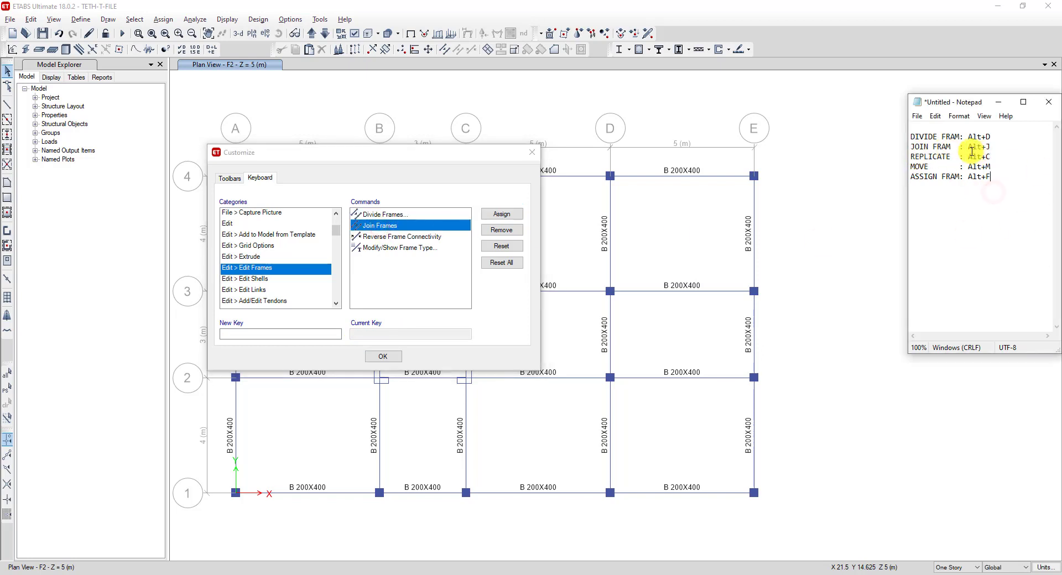
click(310, 333)
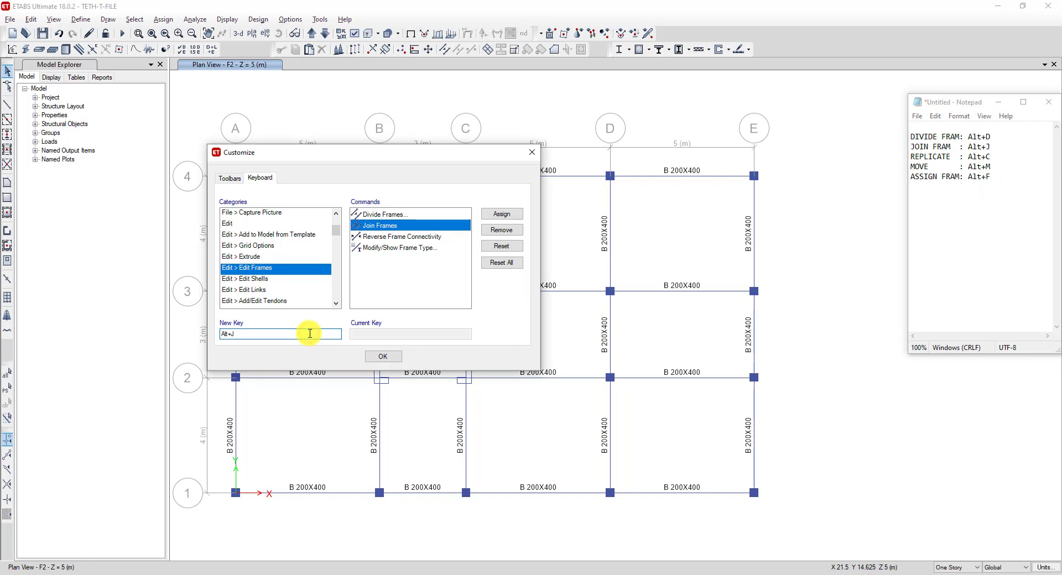
click(508, 214)
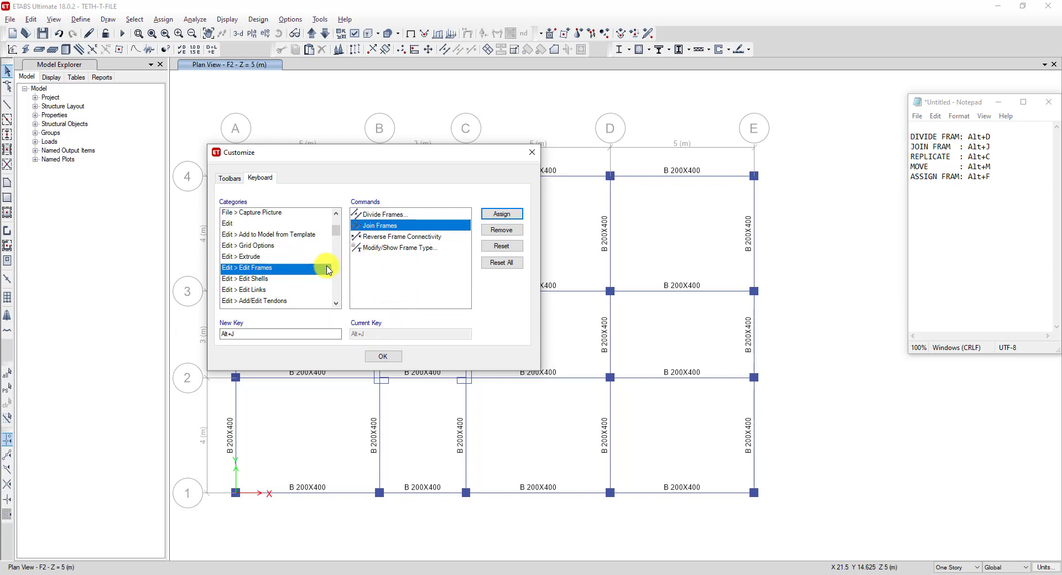
Assign Alt+C as the keyboard shortcut for the Replicate command in the Edit category
scroll(299, 257, up, 2)
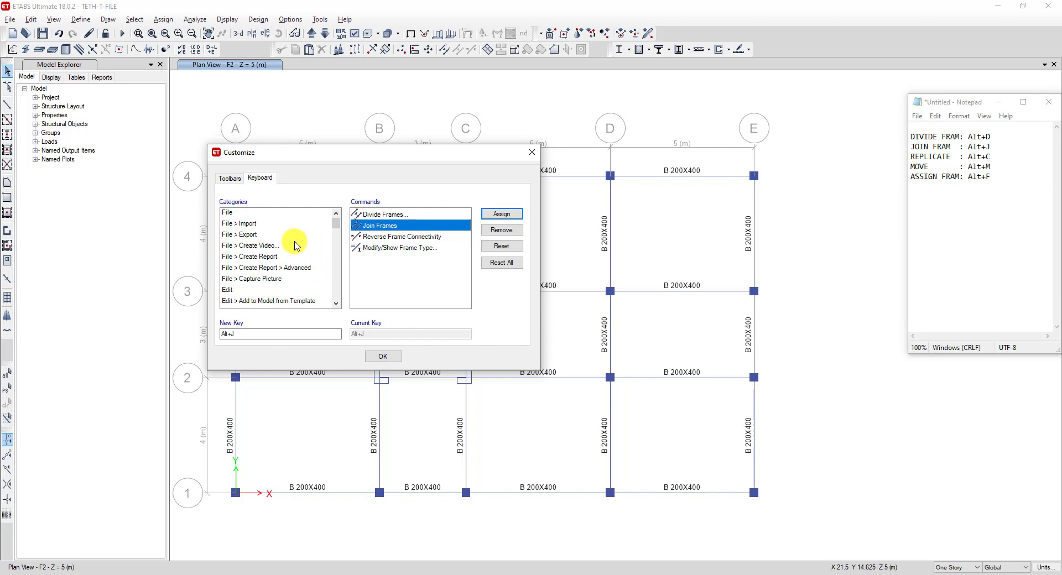
scroll(288, 254, down, 1)
click(230, 258)
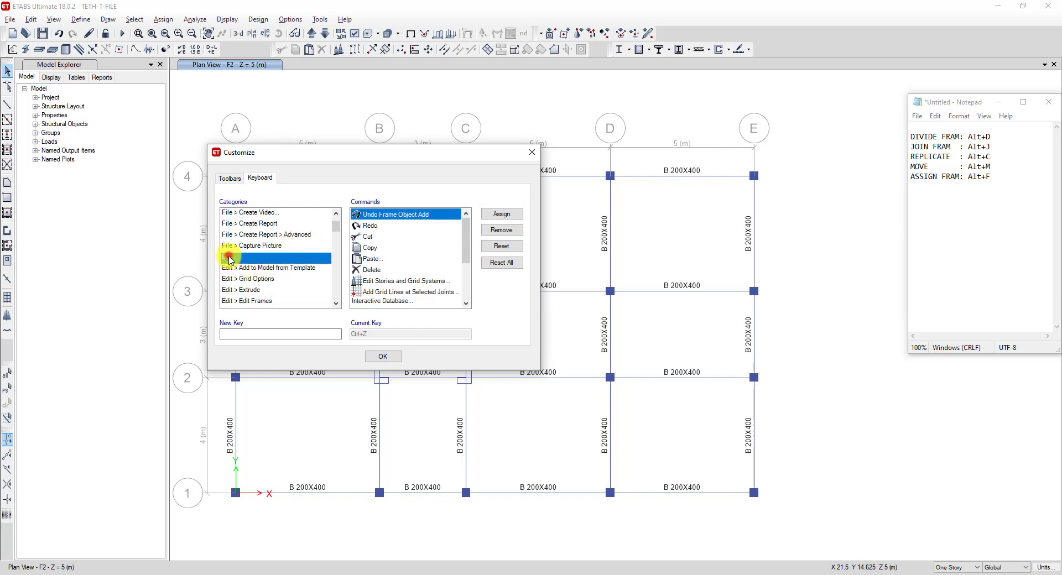
scroll(412, 238, down, 2)
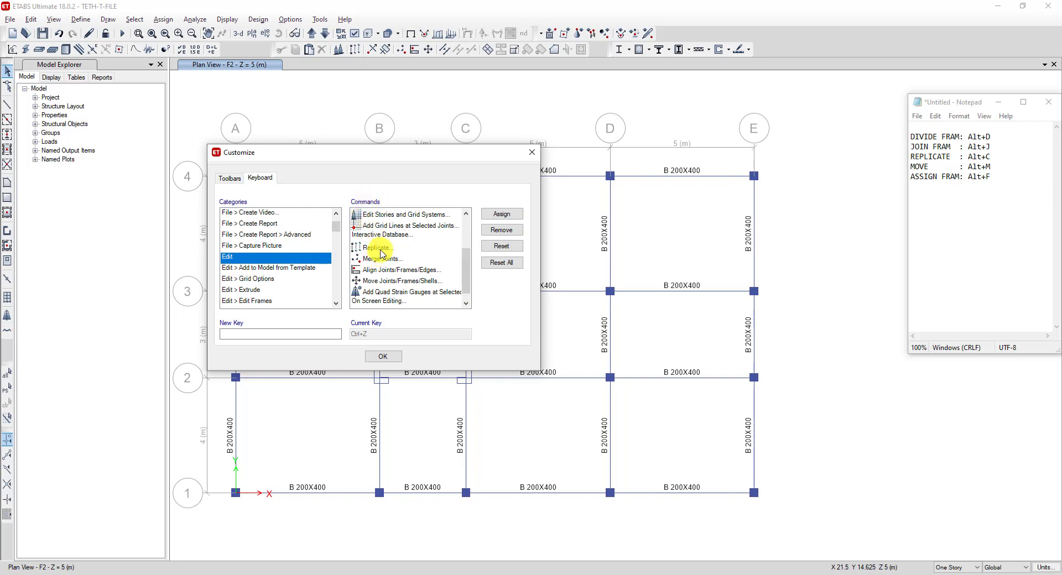
click(381, 250)
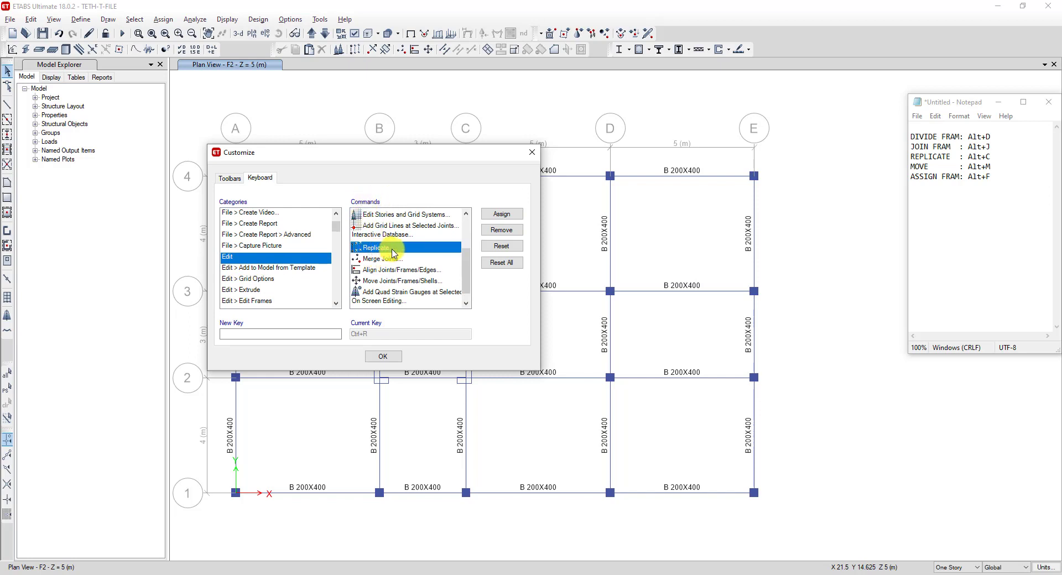
click(295, 335)
key(c)
double_click(249, 333)
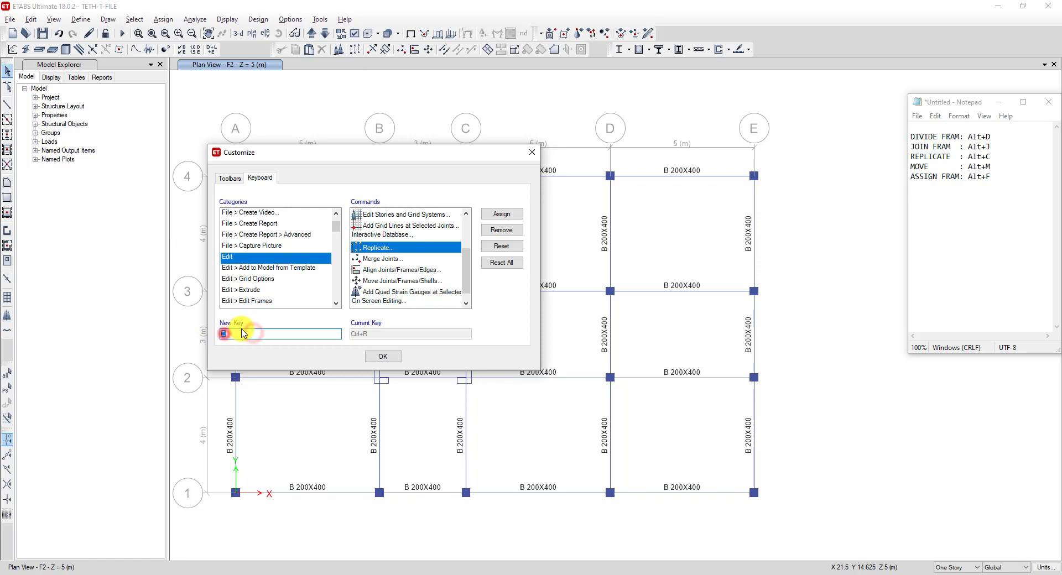
double_click(244, 335)
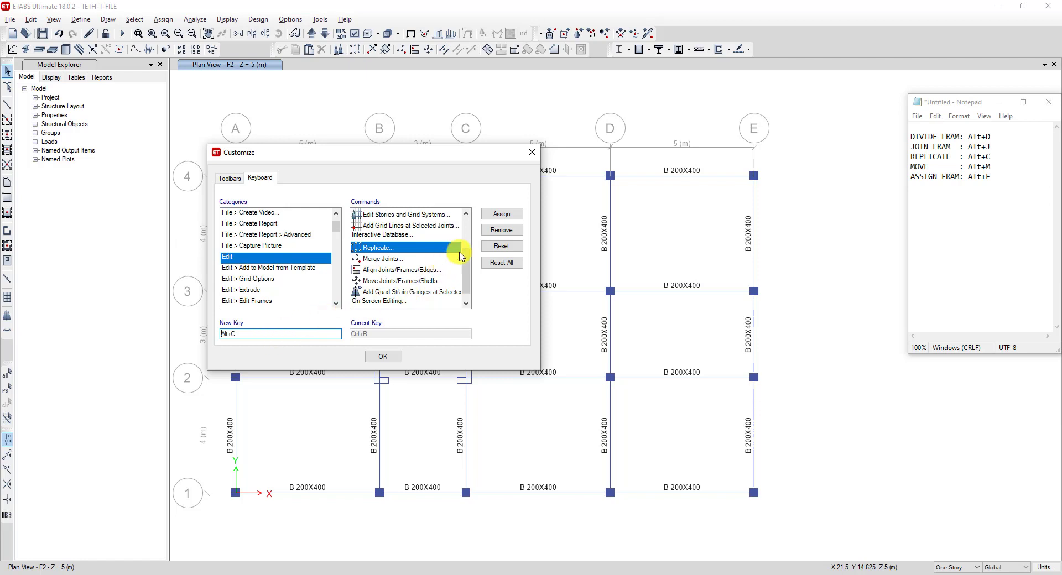
click(501, 215)
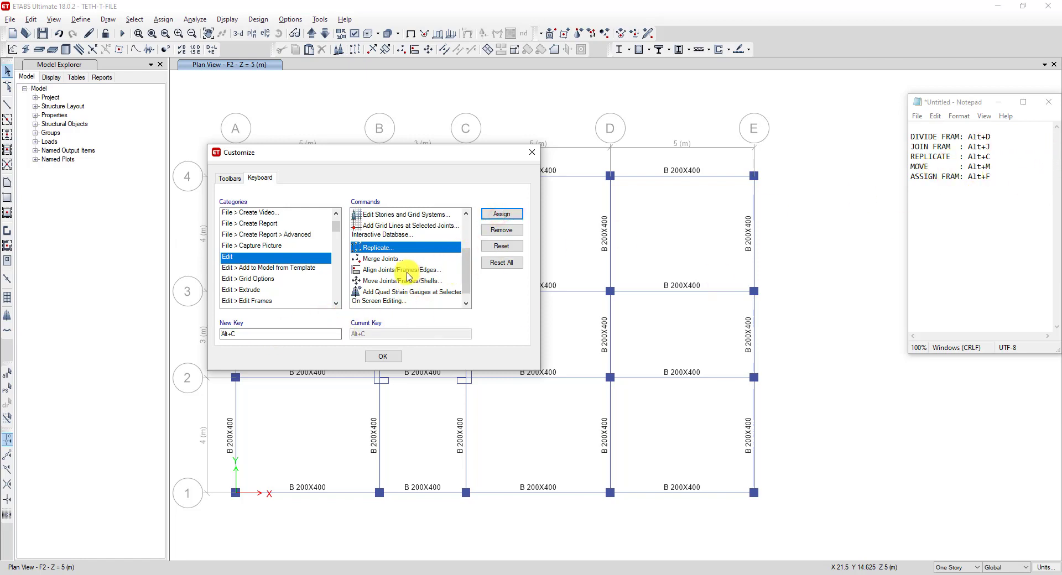
Assign Alt+X as the keyboard shortcut for the Move Joints/Frames/Shells command in the Edit category
scroll(401, 279, up, 5)
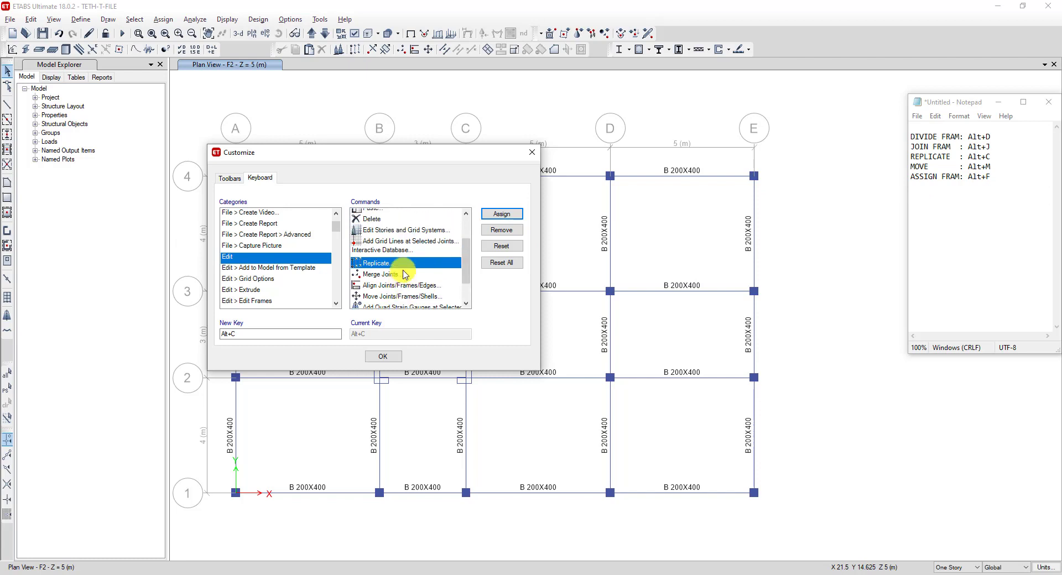
scroll(398, 271, down, 3)
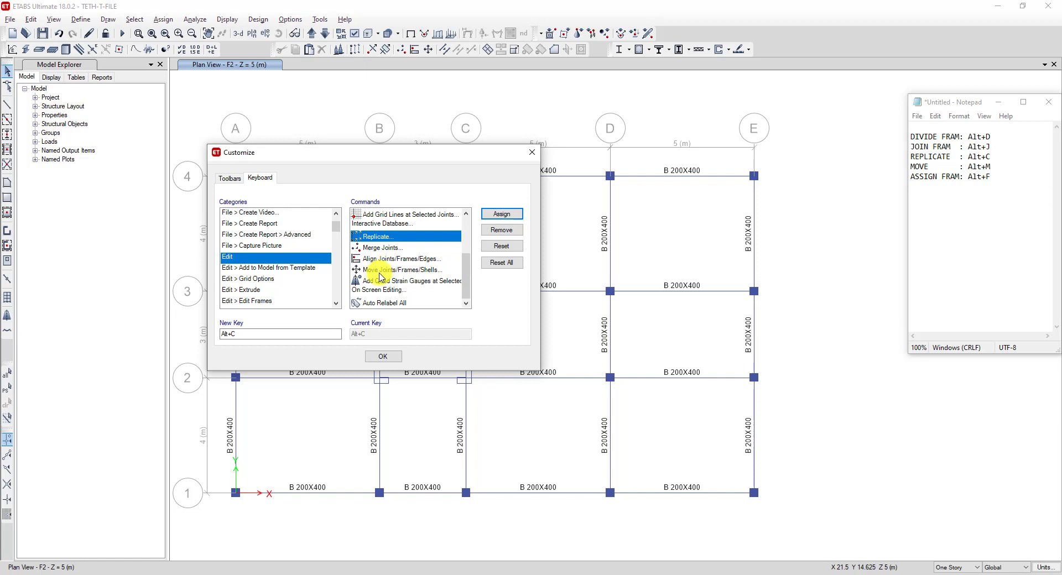
click(379, 270)
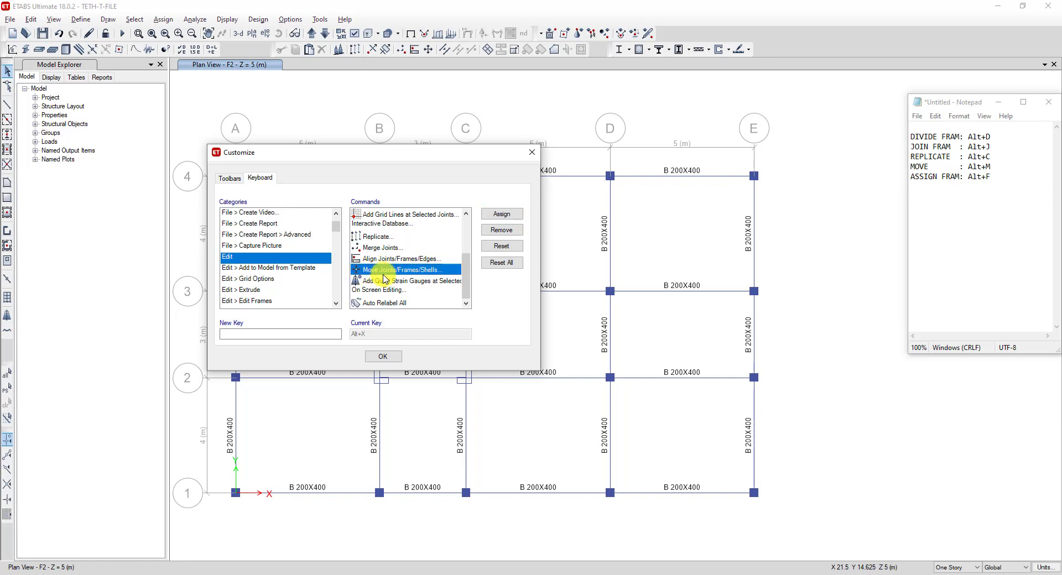
click(276, 333)
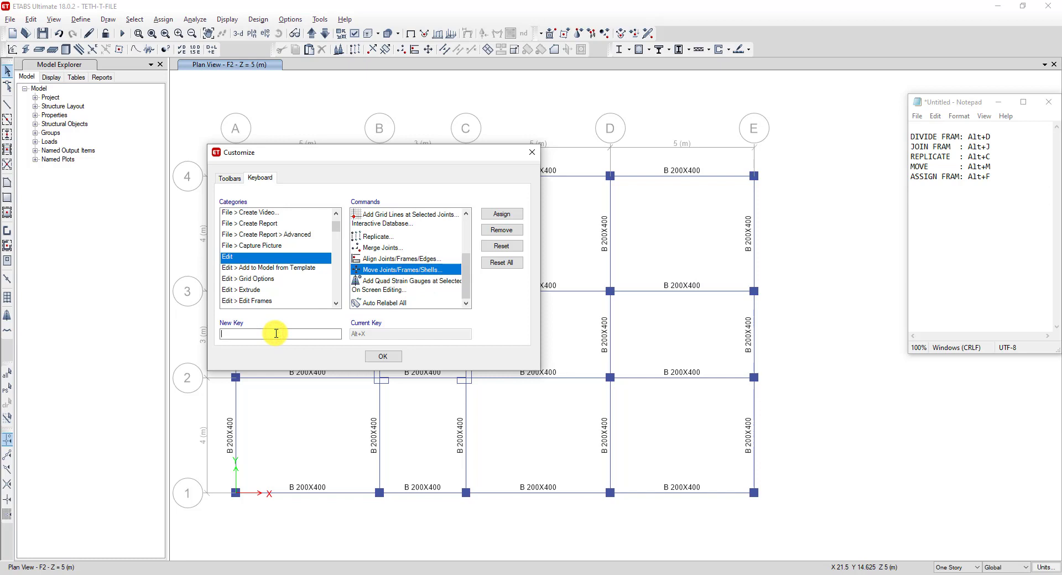
click(502, 215)
click(574, 338)
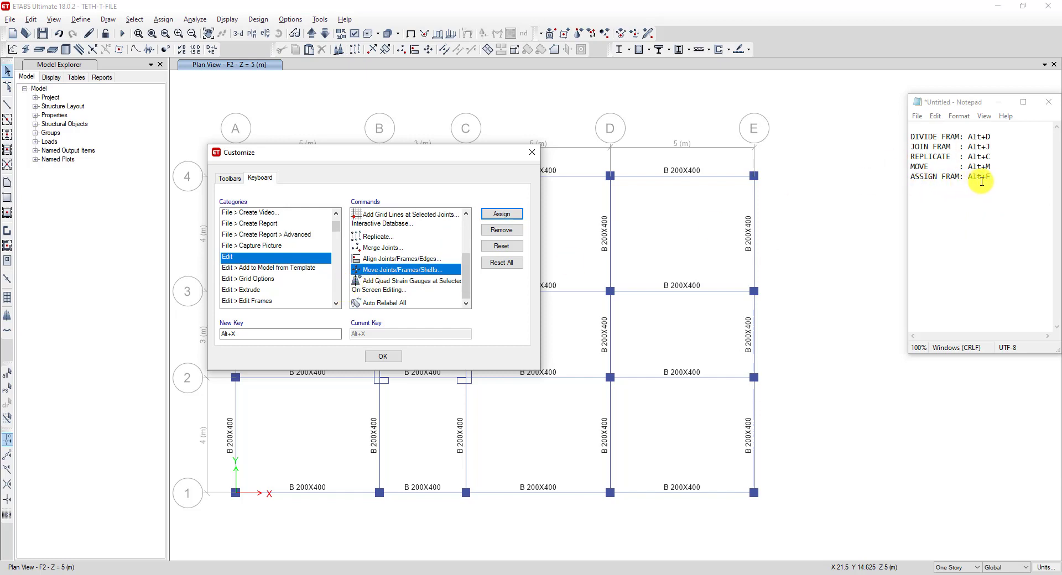
Assign Alt+F as the shortcut for the Section Property command in the Assign > Frame category and accept the keyboard customization
scroll(260, 272, down, 4)
scroll(250, 269, down, 5)
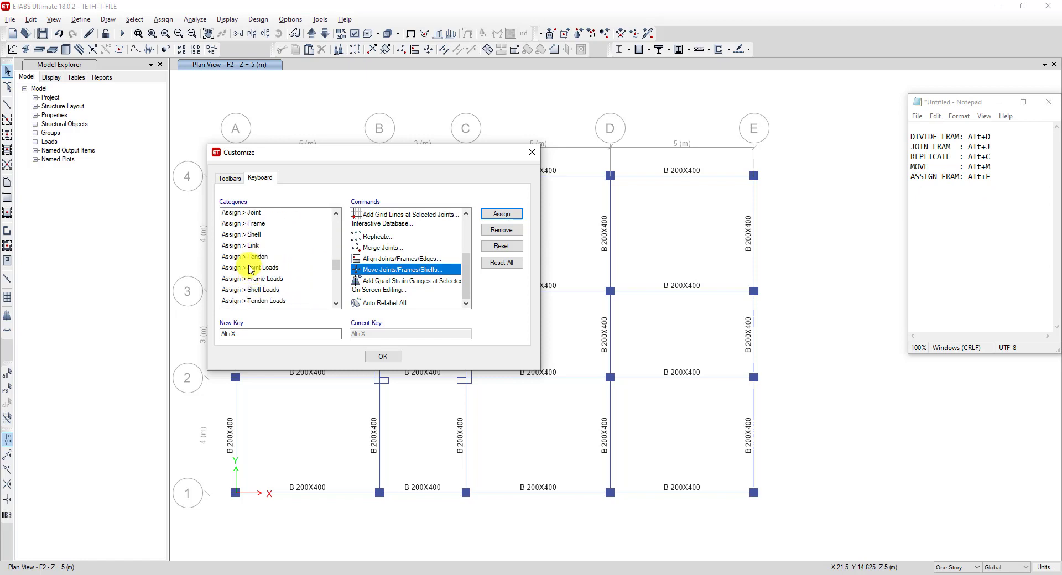
click(235, 246)
scroll(237, 263, up, 1)
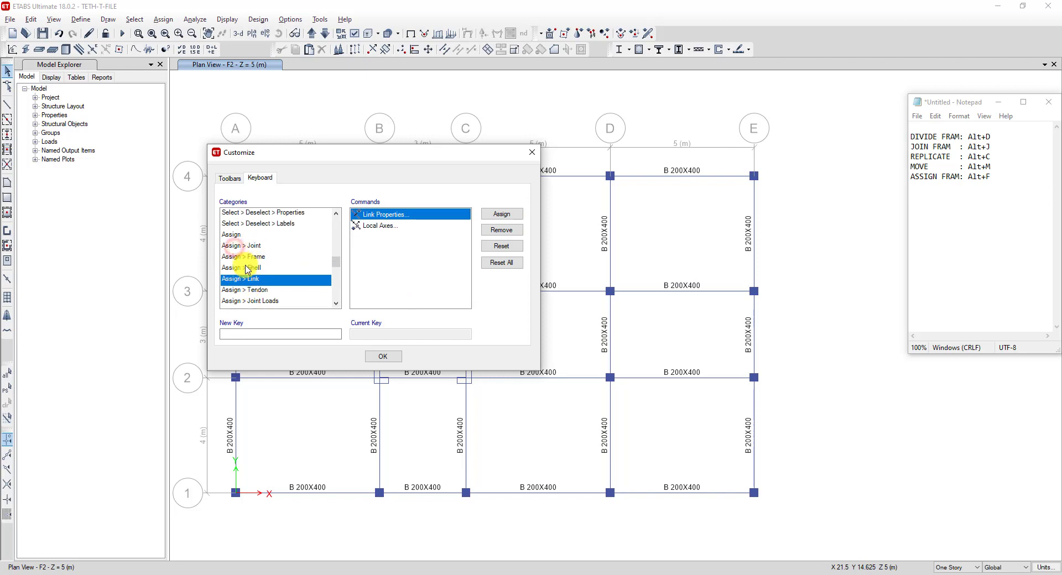
click(238, 257)
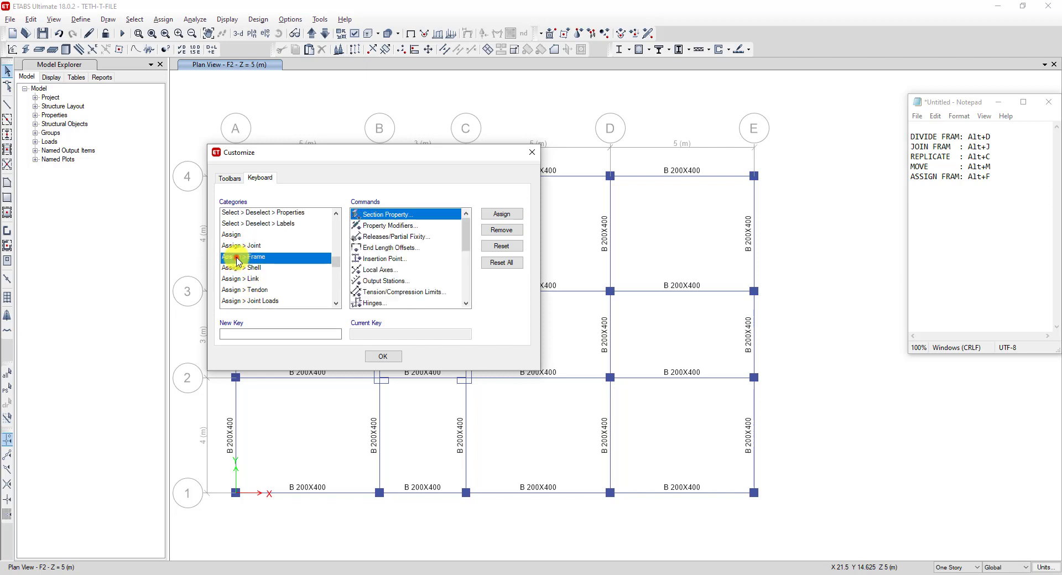
click(386, 218)
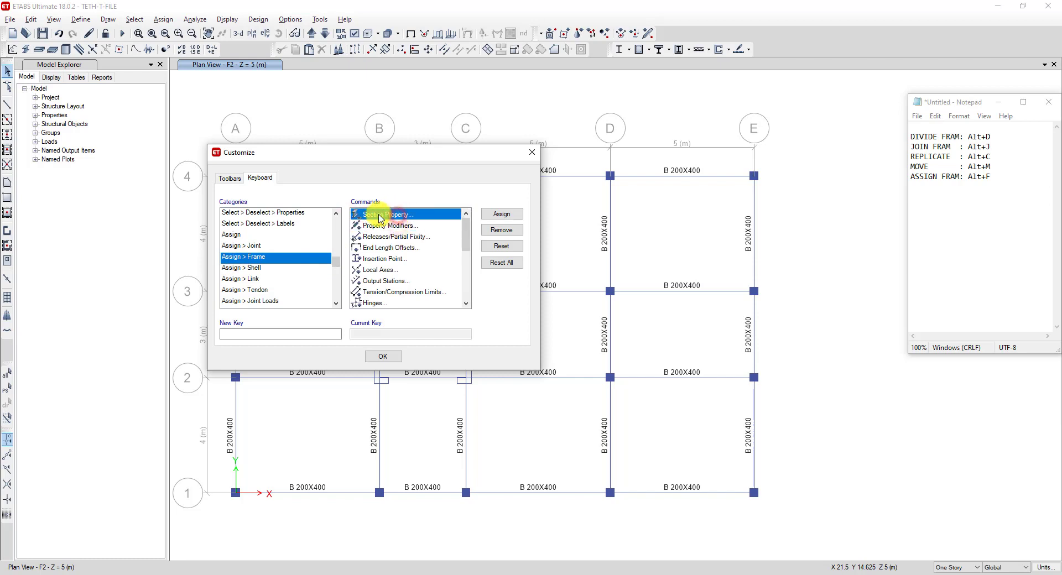
click(270, 335)
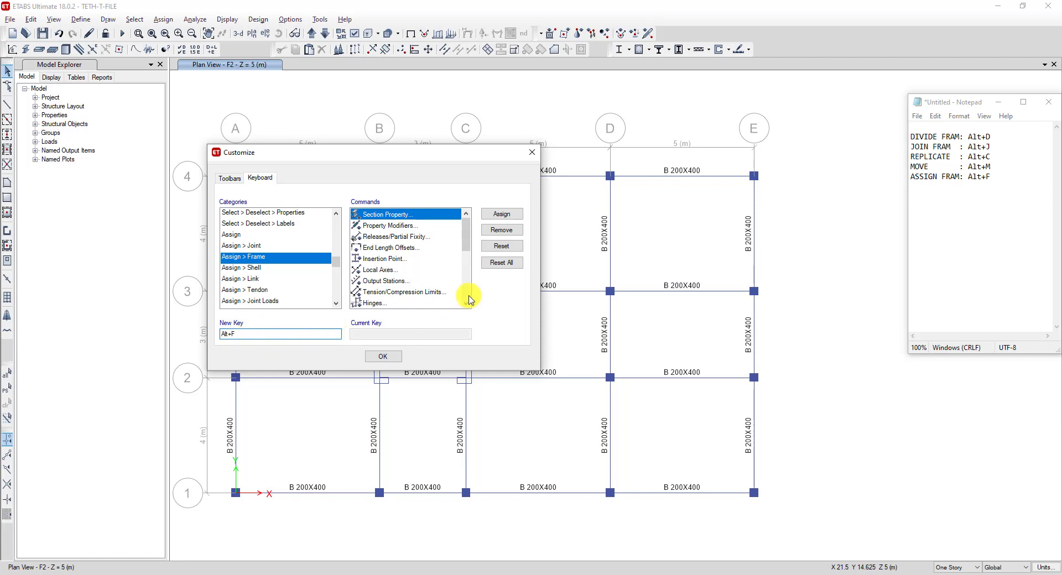
click(513, 216)
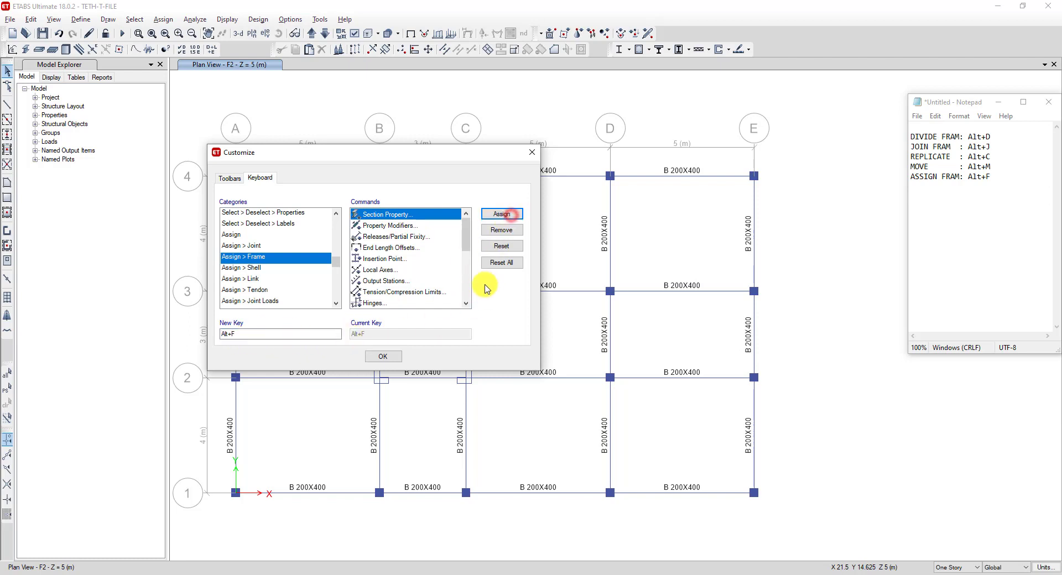
click(386, 358)
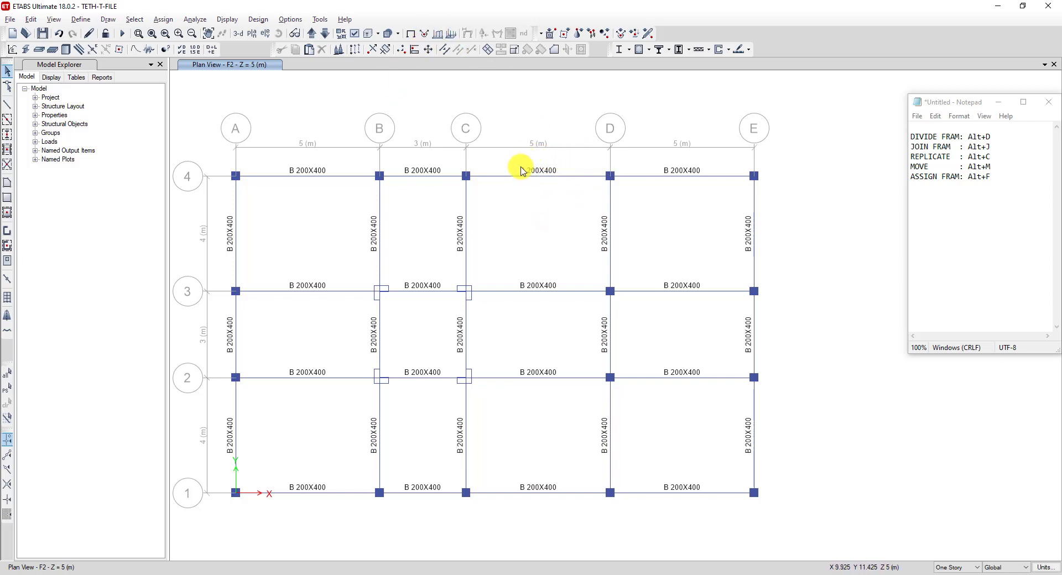
Divide the beam on grid line 4 between grids C and D into 3 frame objects
click(571, 190)
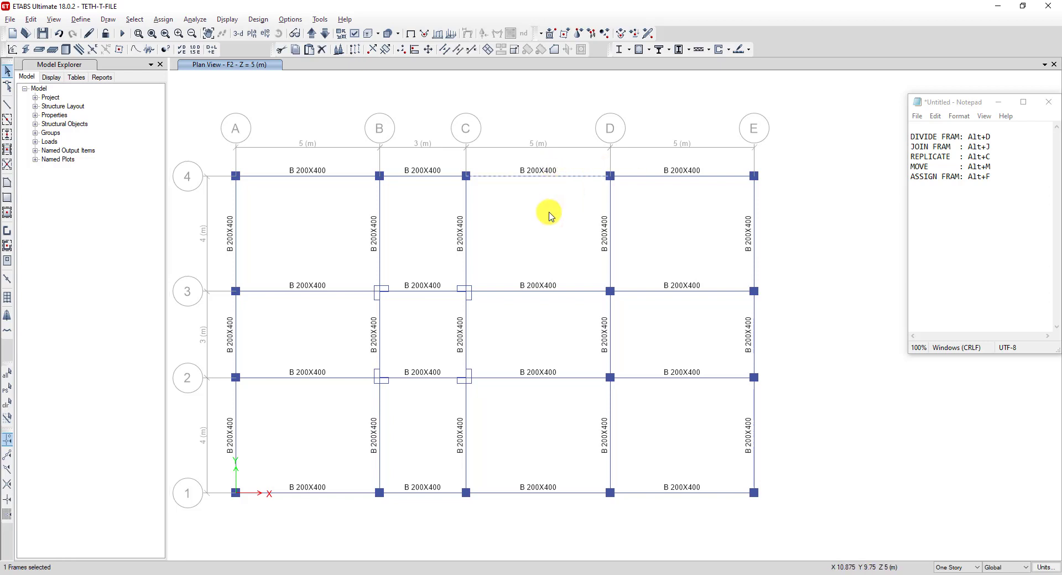
key(alt+d)
drag(508, 262, 362, 183)
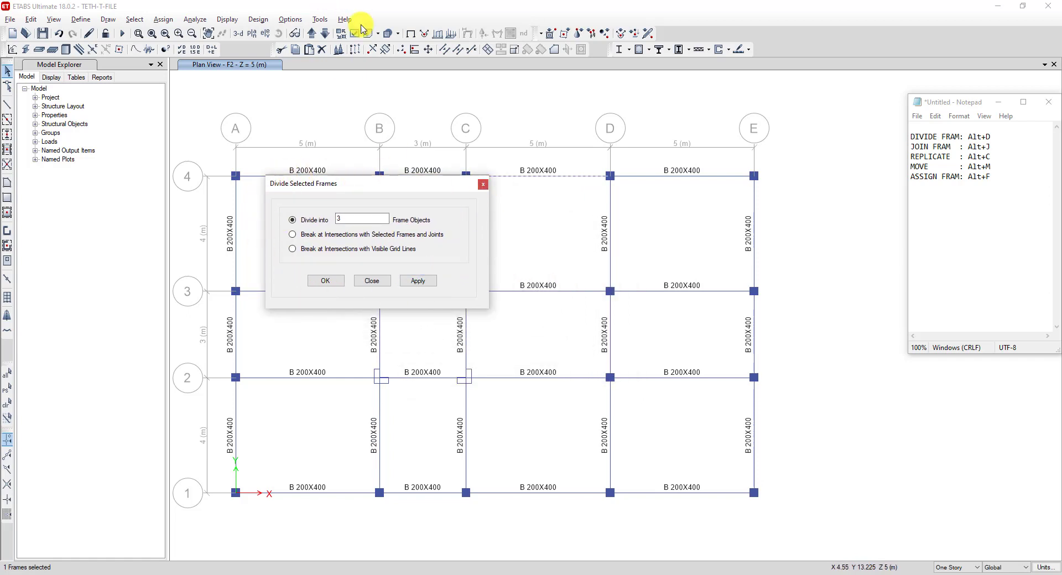
click(383, 56)
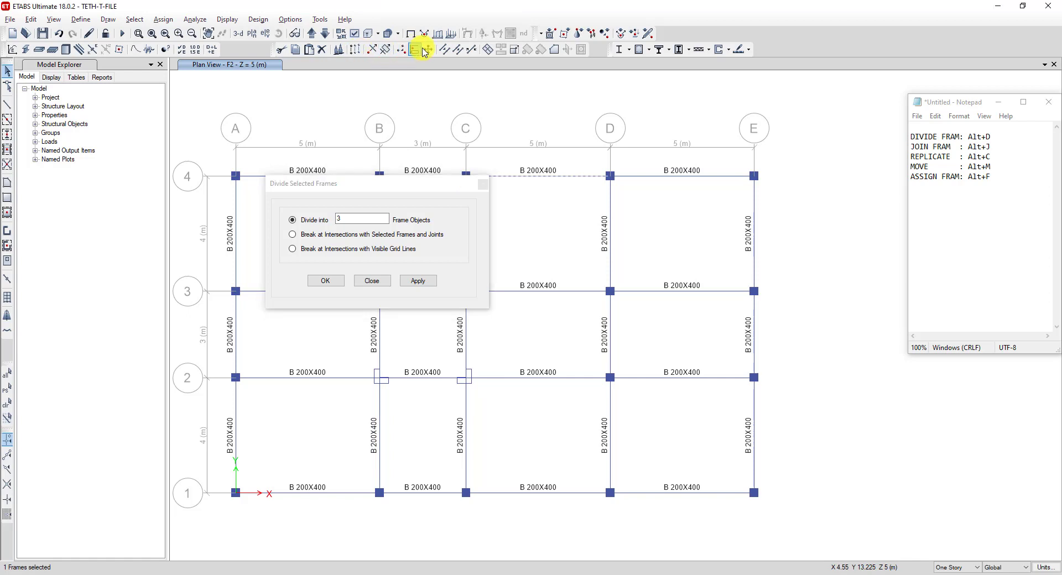
drag(394, 185, 432, 180)
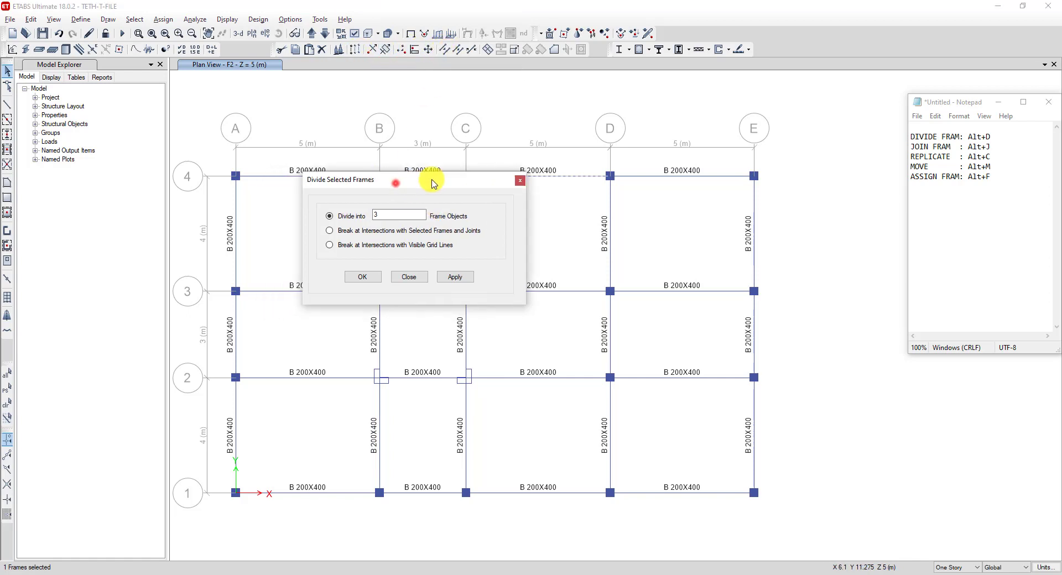
click(456, 277)
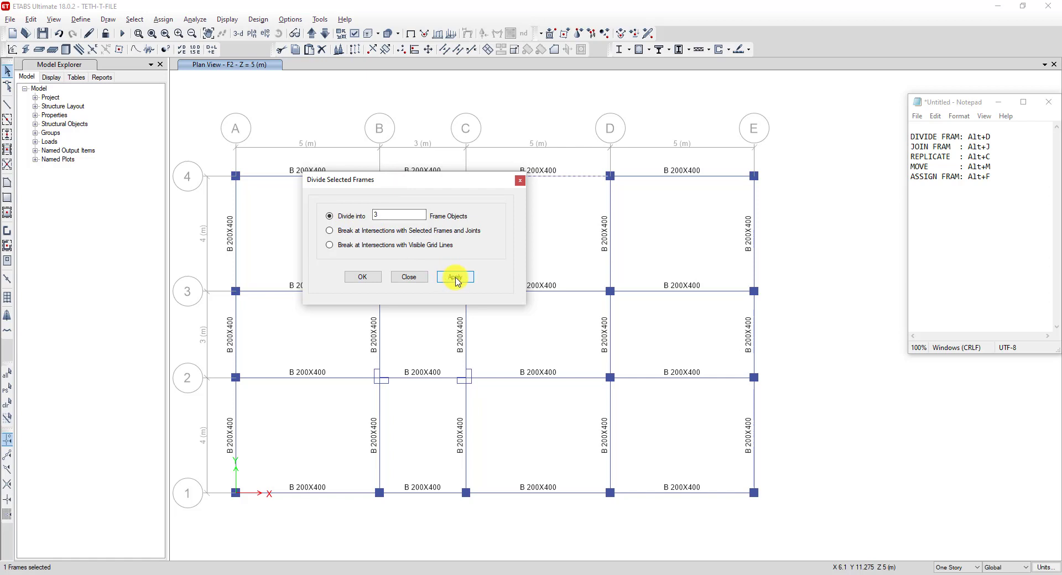
click(452, 181)
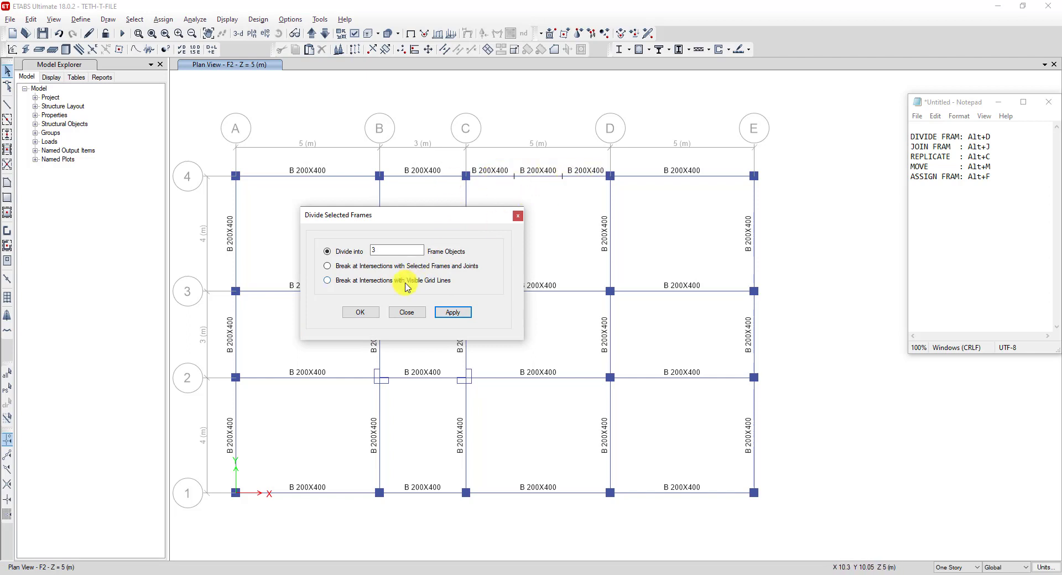
click(361, 313)
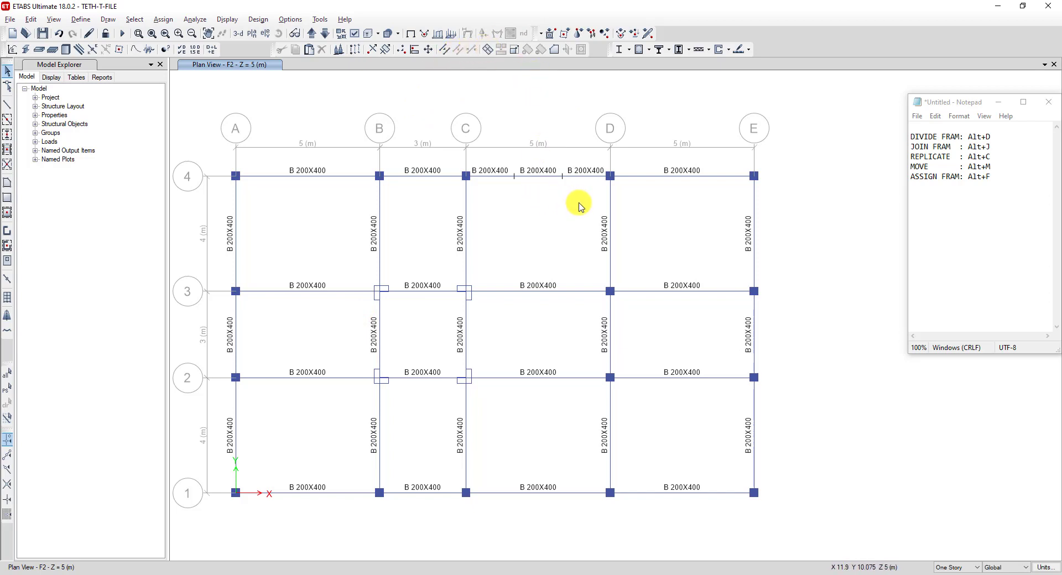
Join the two divided beam segments nearest grid D on grid line 4 into one frame
drag(583, 202, 550, 161)
click(557, 211)
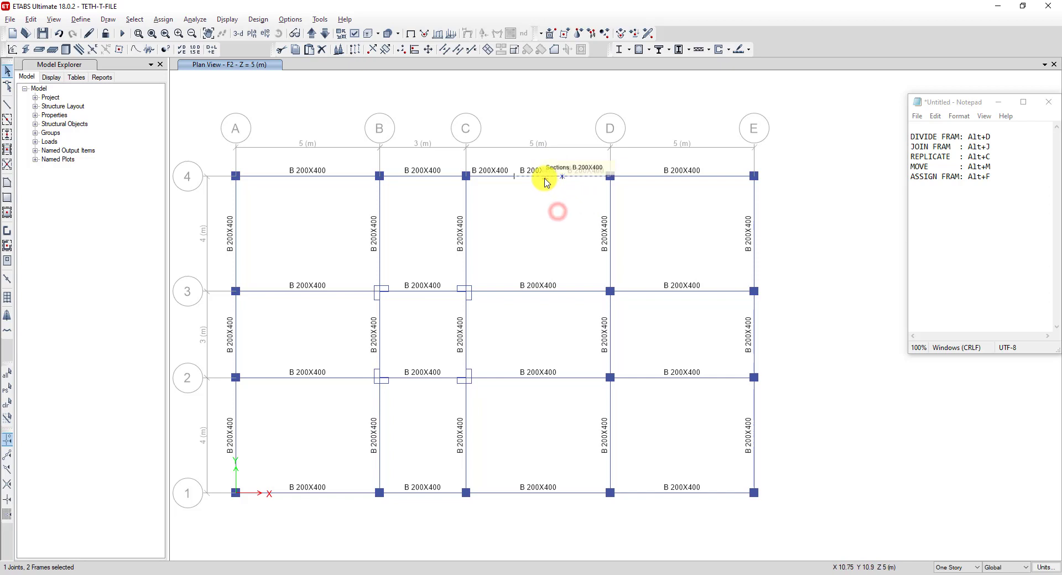
click(546, 178)
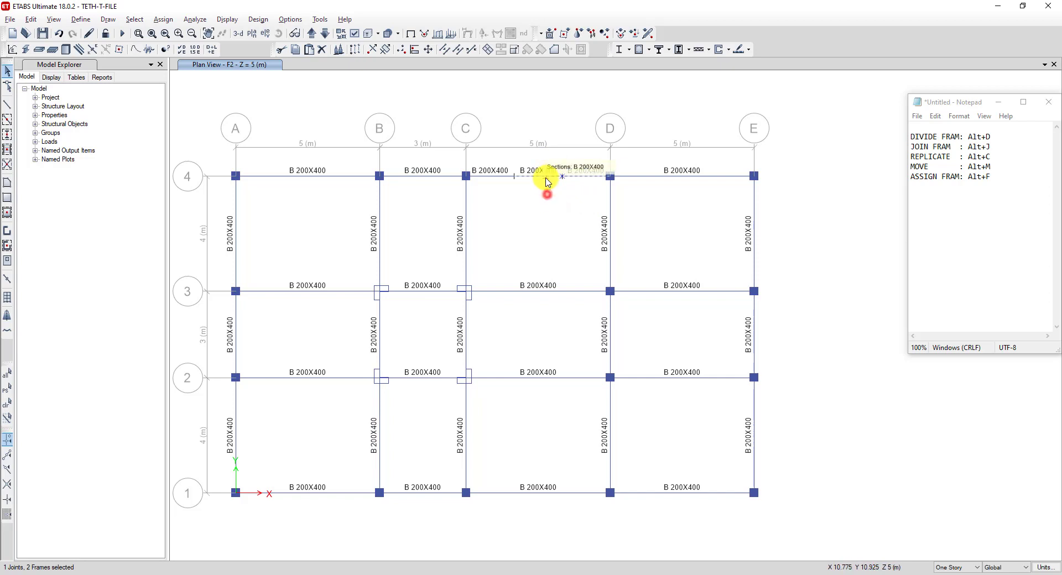
click(577, 176)
click(581, 176)
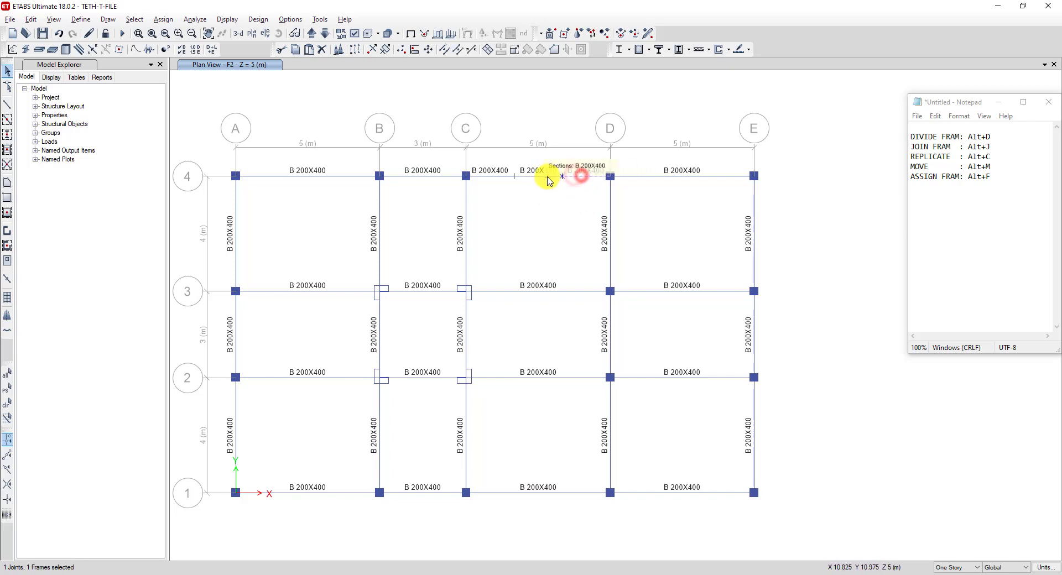
click(547, 176)
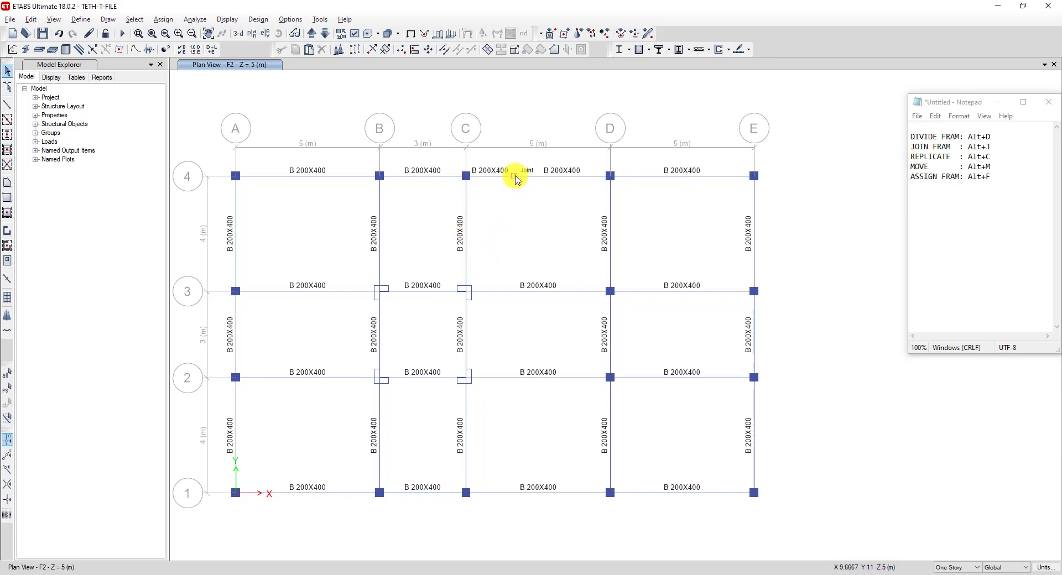
Replicate the grid C beam between grids 3 and 4 once, using the picked offset from joint C-4 to the nearby division joint, dx 1.6667 m
click(467, 225)
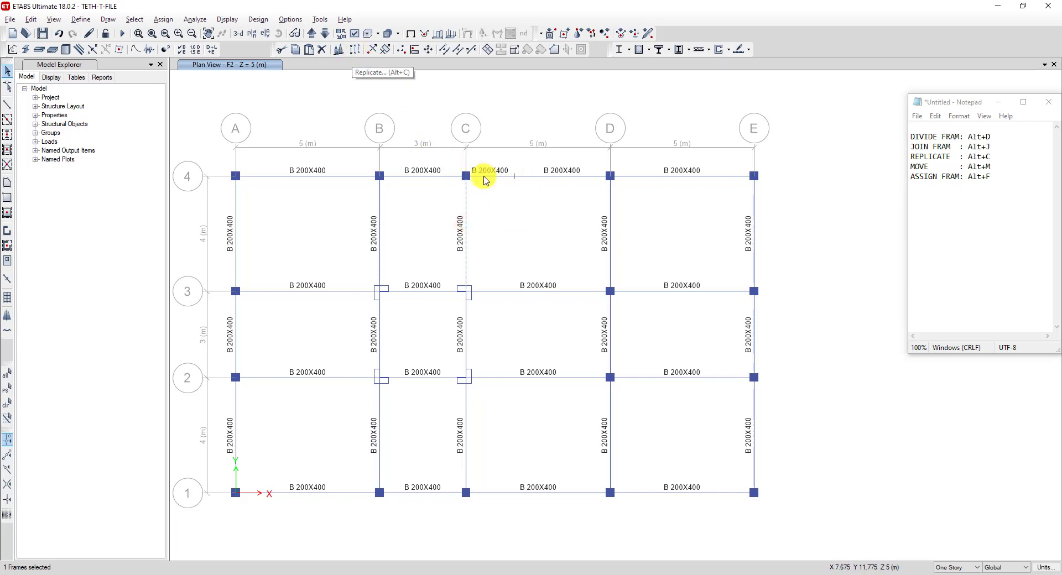
click(354, 50)
click(613, 168)
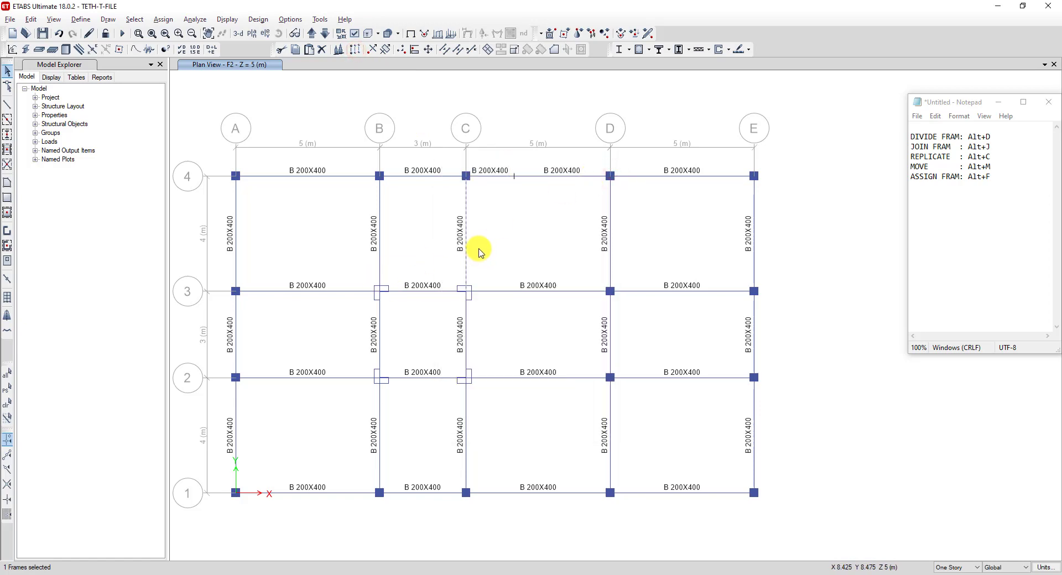
key(alt+c)
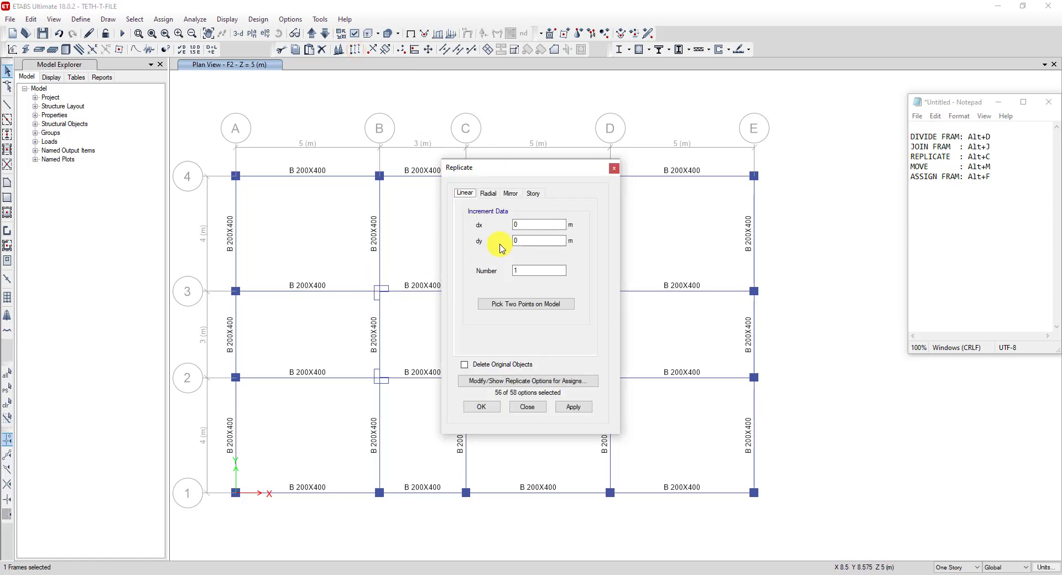
drag(538, 175, 328, 160)
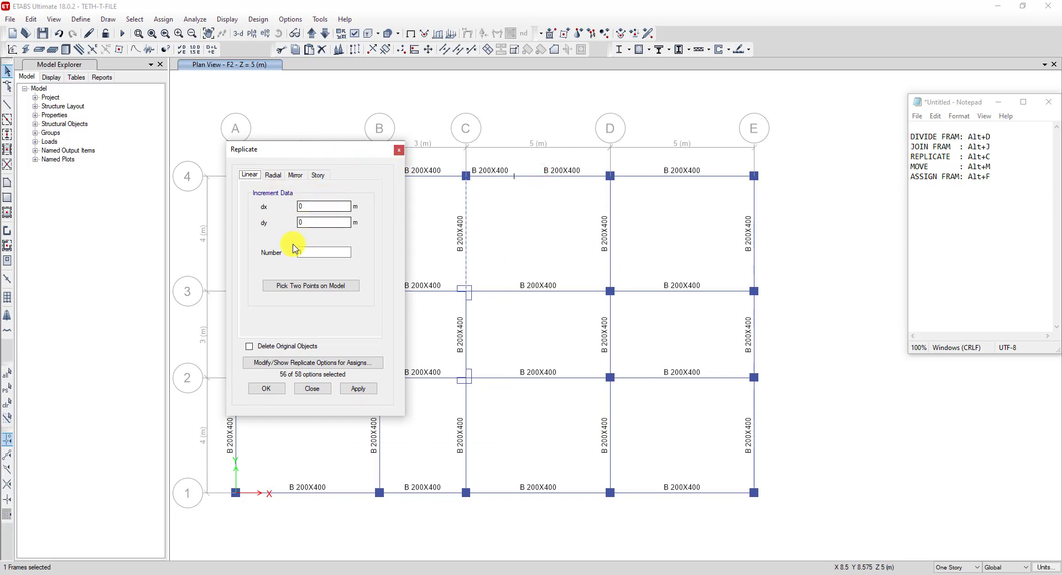
click(309, 290)
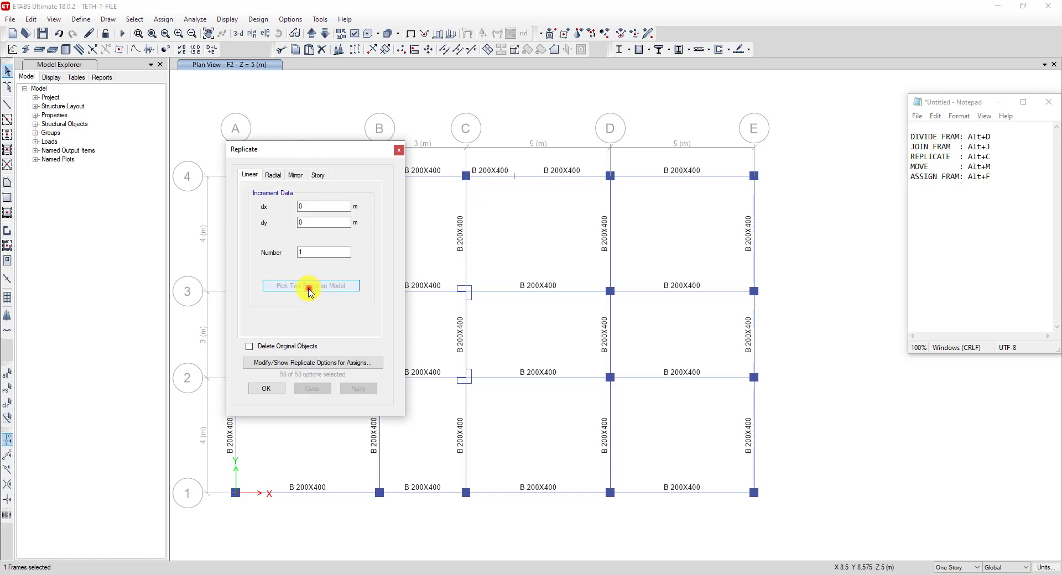
click(466, 176)
click(513, 176)
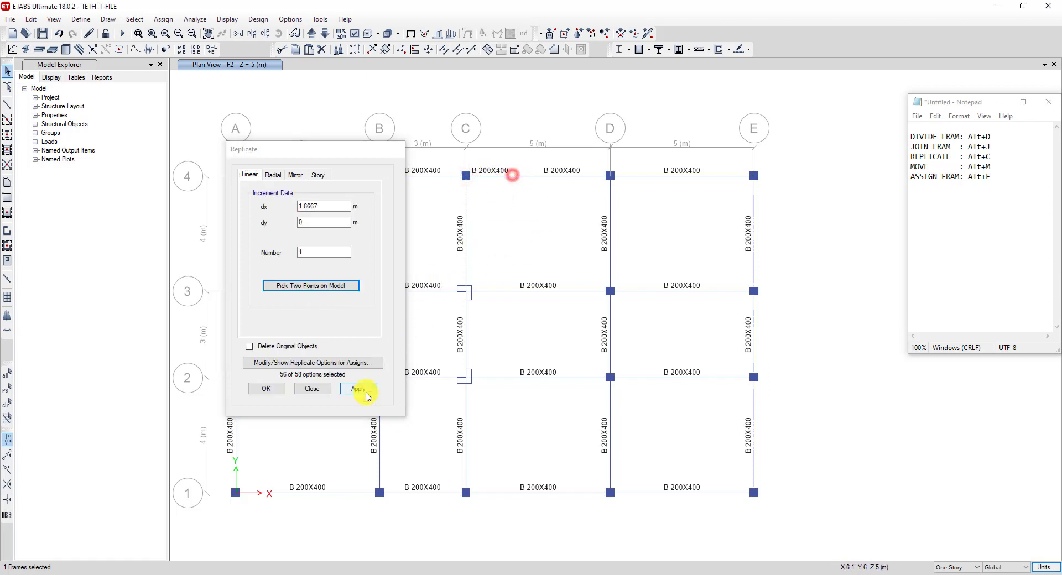
click(359, 389)
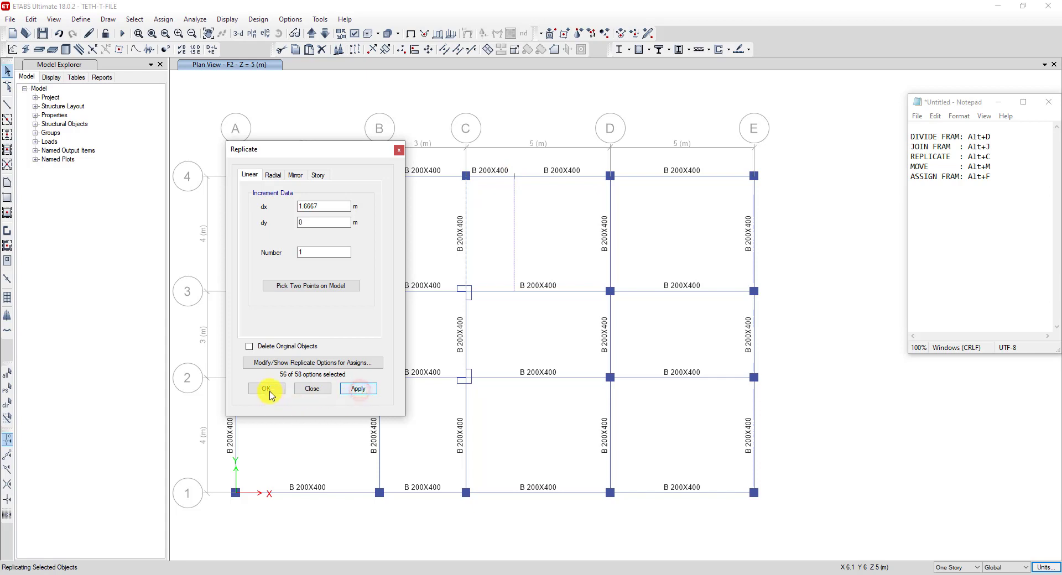
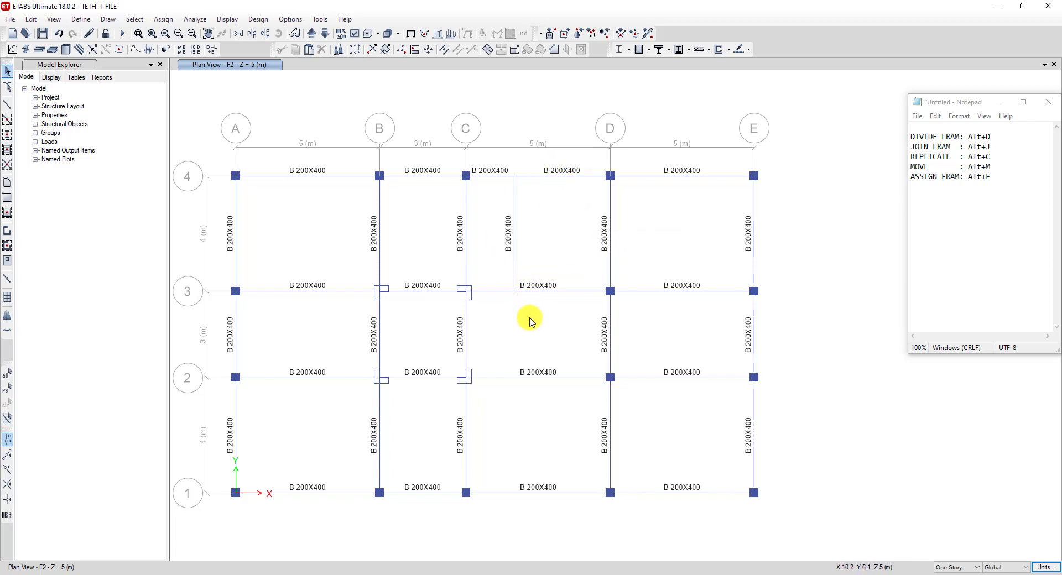
Select the grid D beam between grids 3 and 4 and the grid 3 beam between grids C and D
click(611, 237)
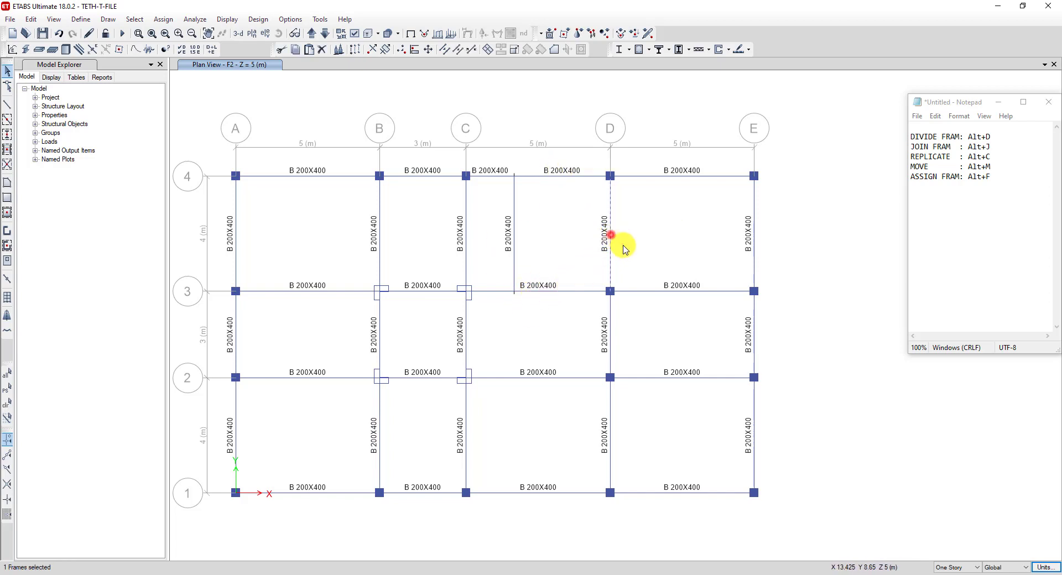
click(548, 293)
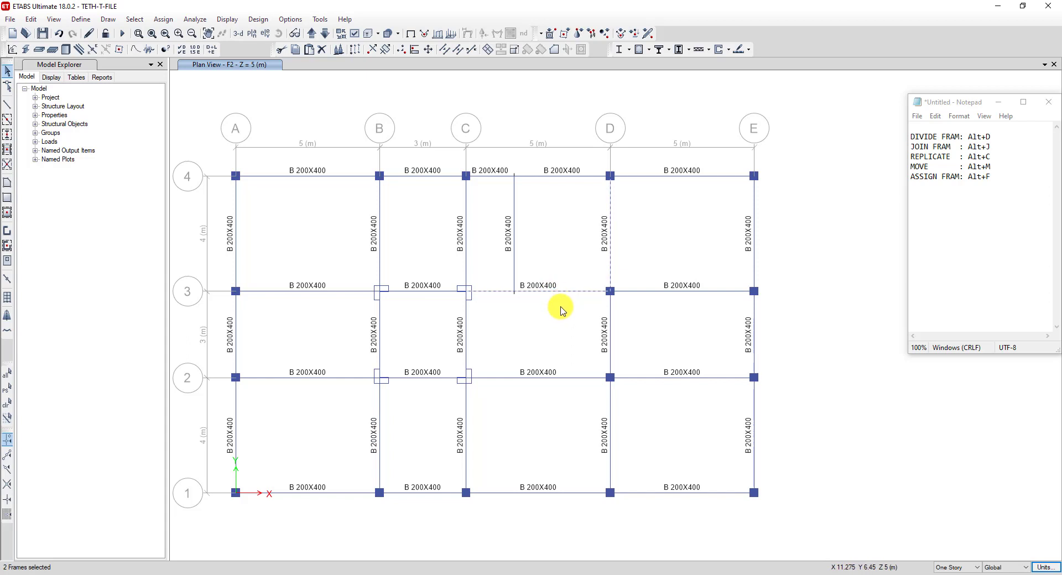
click(572, 261)
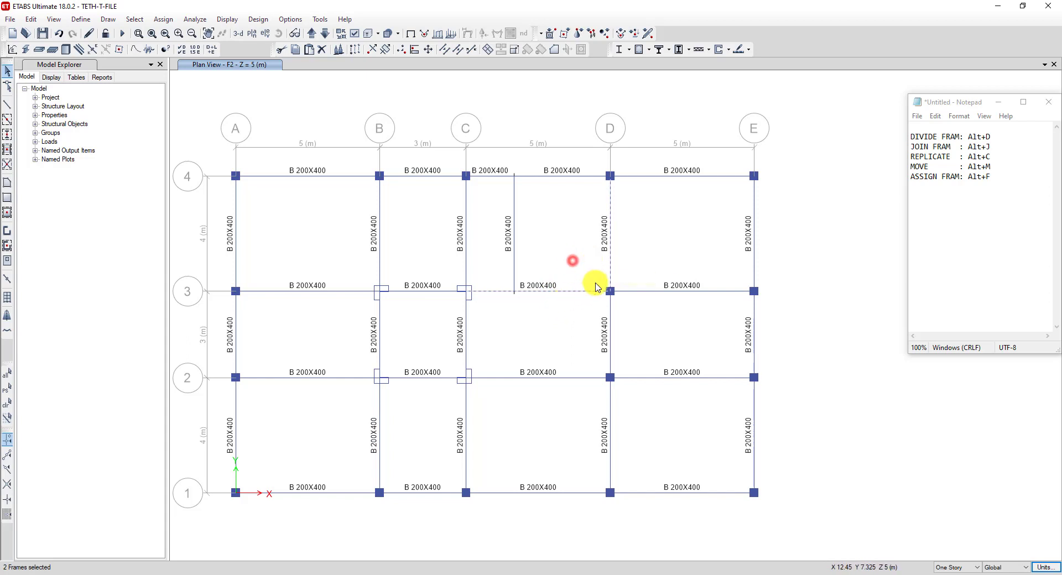
click(610, 239)
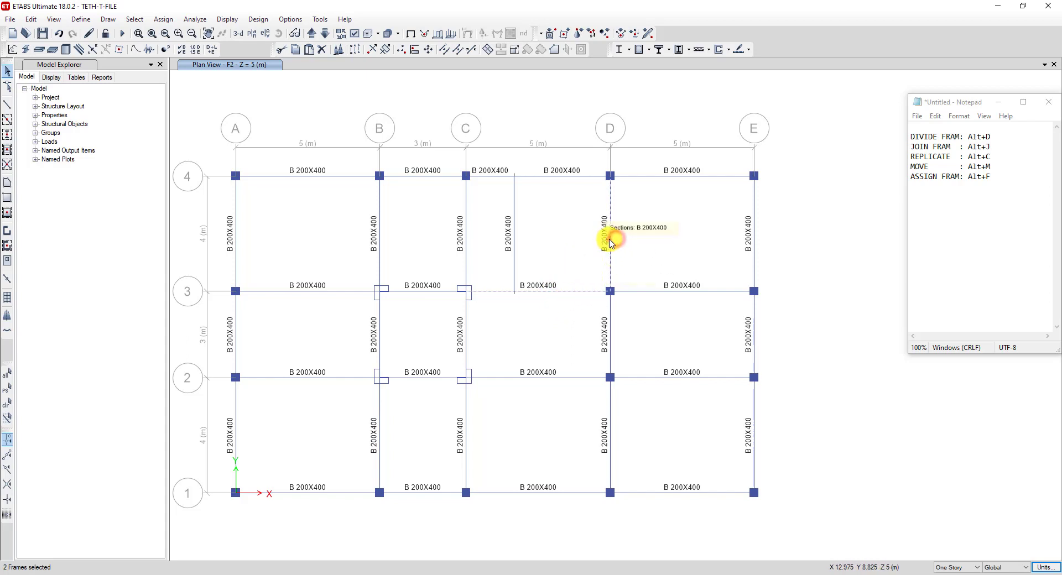
click(570, 288)
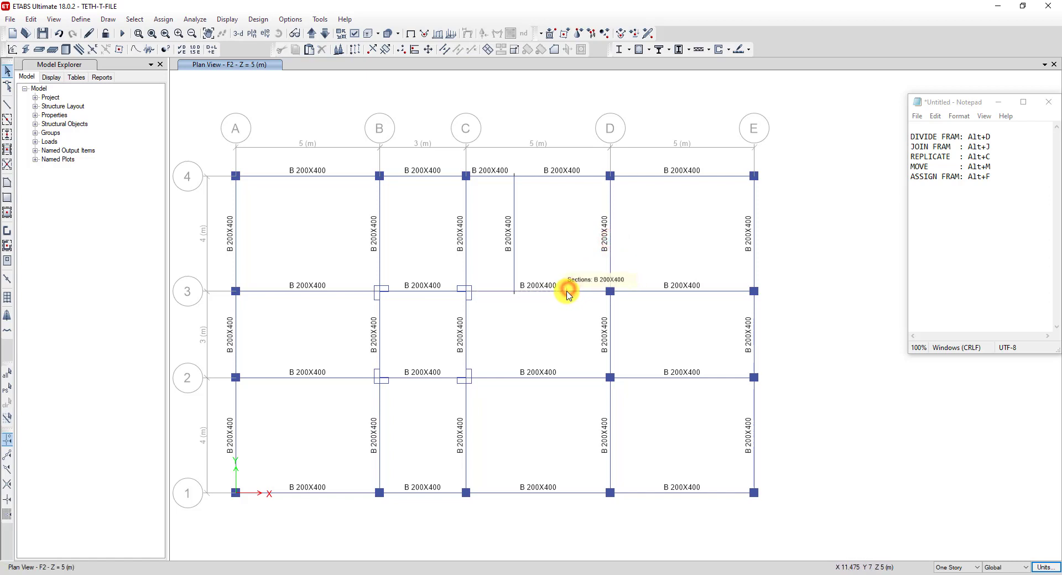
click(611, 251)
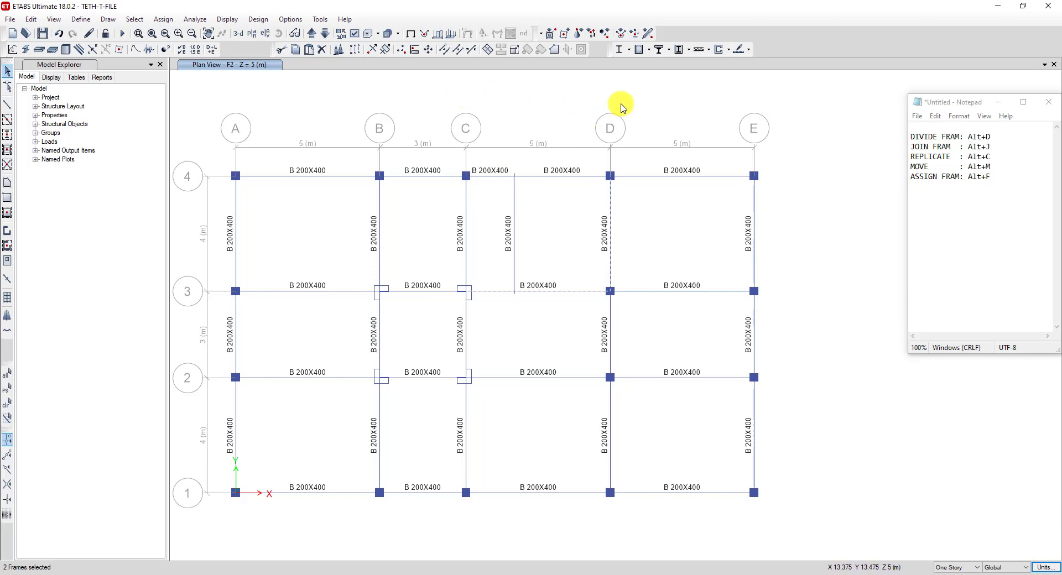
click(164, 20)
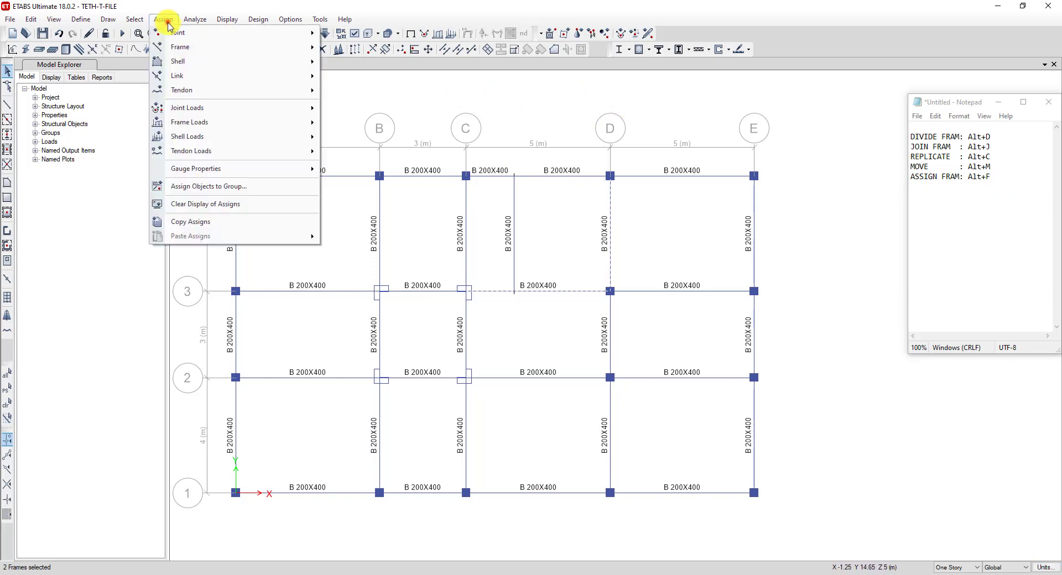
mouse_move(228, 47)
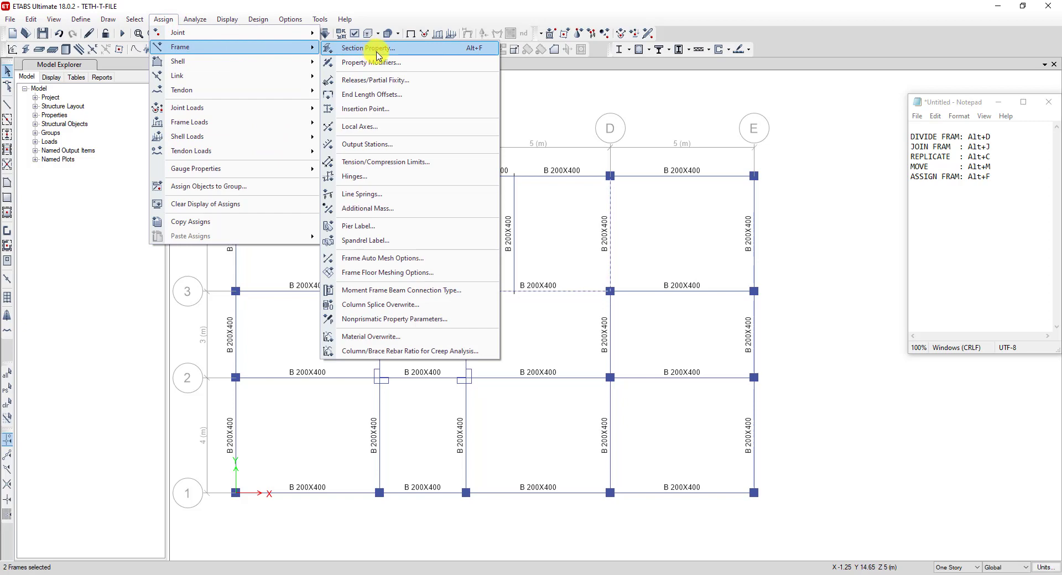
click(406, 55)
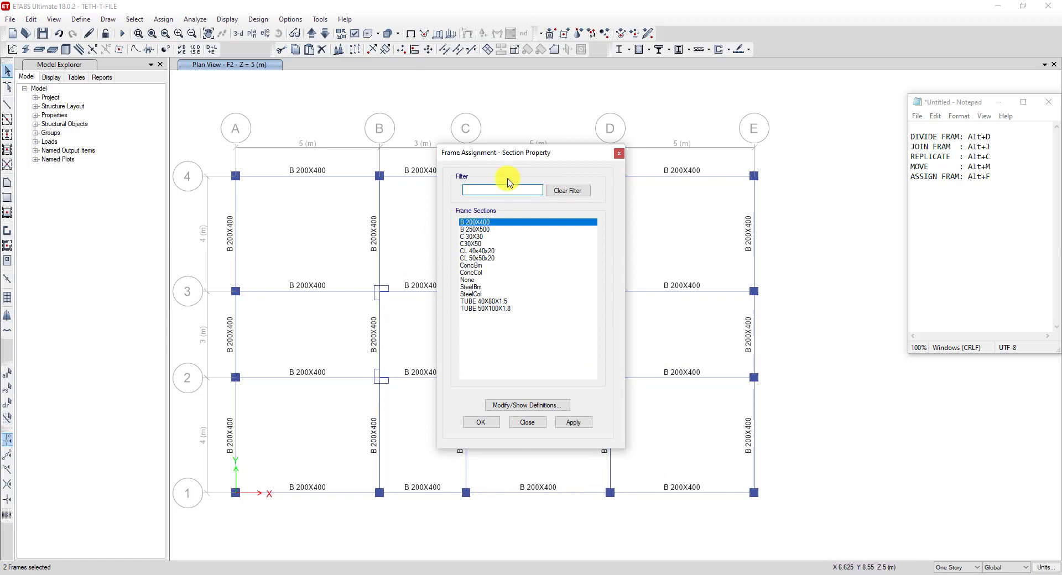
click(620, 154)
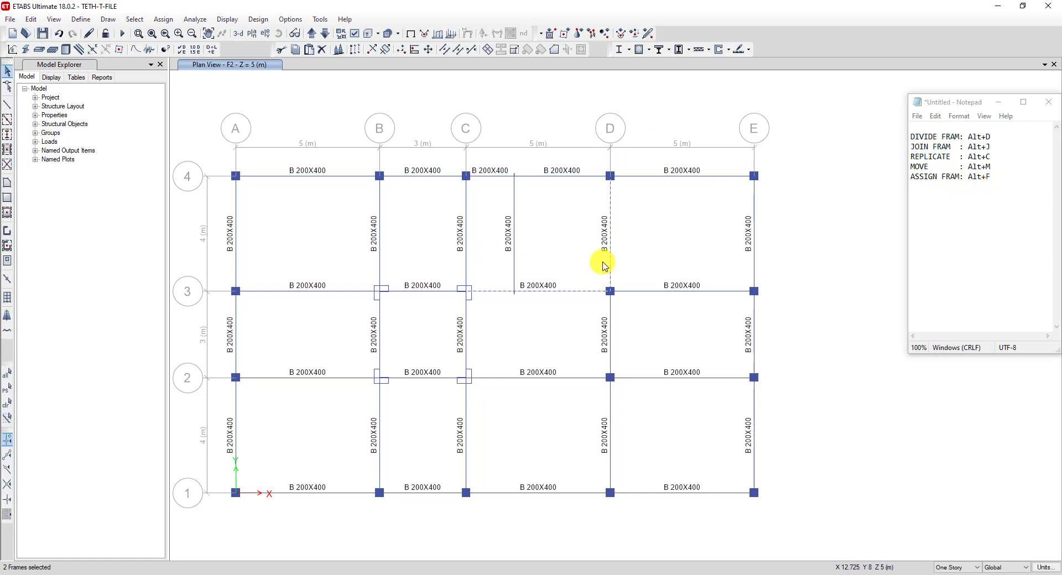
Assign the frame section B 250X500 to the two selected beams on grids D and 3
key(alt+f)
drag(552, 158, 296, 140)
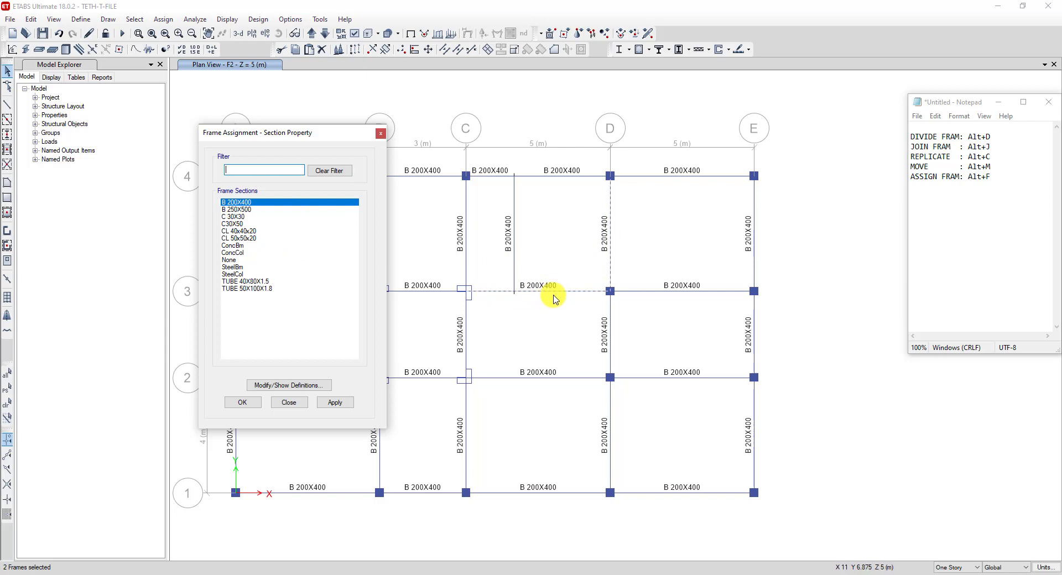
click(243, 211)
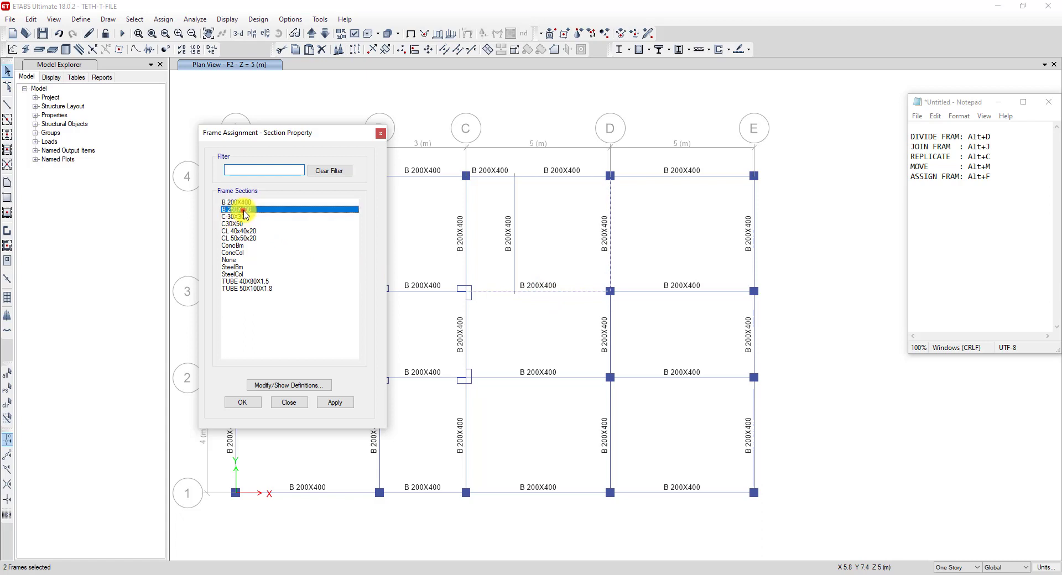
click(336, 403)
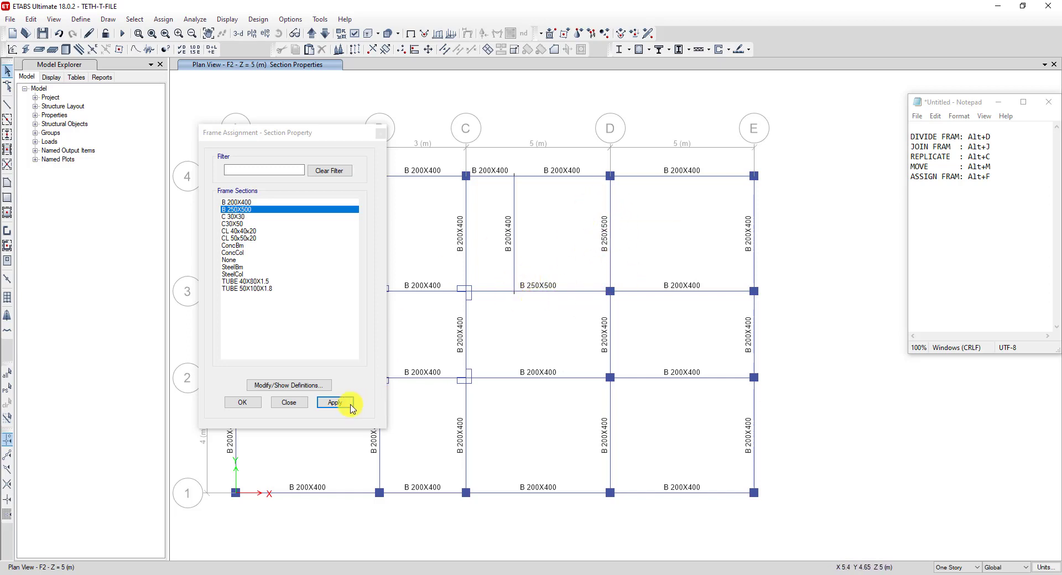
click(244, 404)
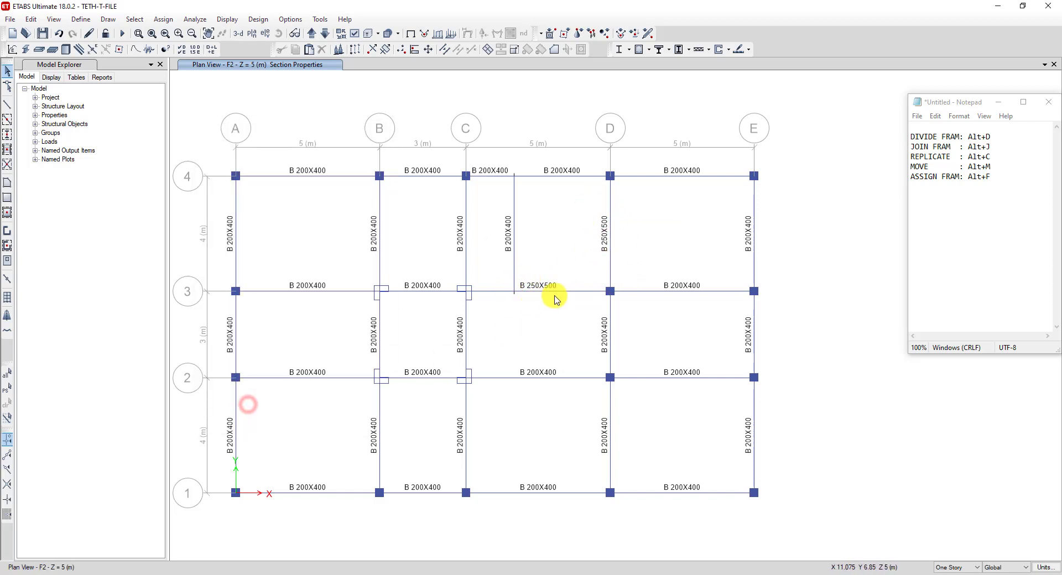